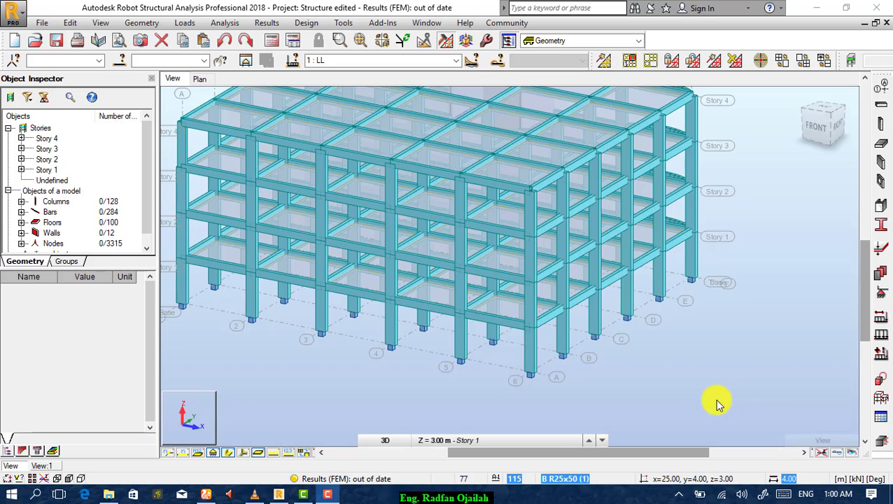
# - Select beam 344, the 5 m bar, in the 3D frame model
pyautogui.click(411, 215)
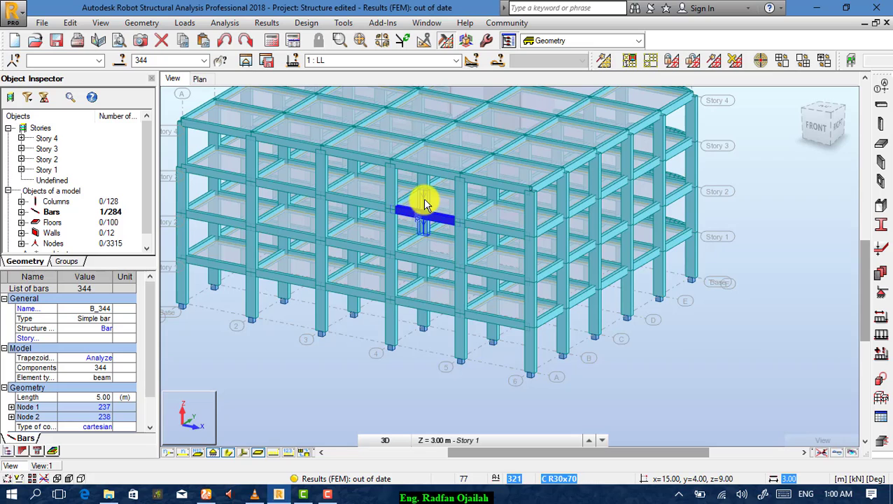
pyautogui.click(306, 23)
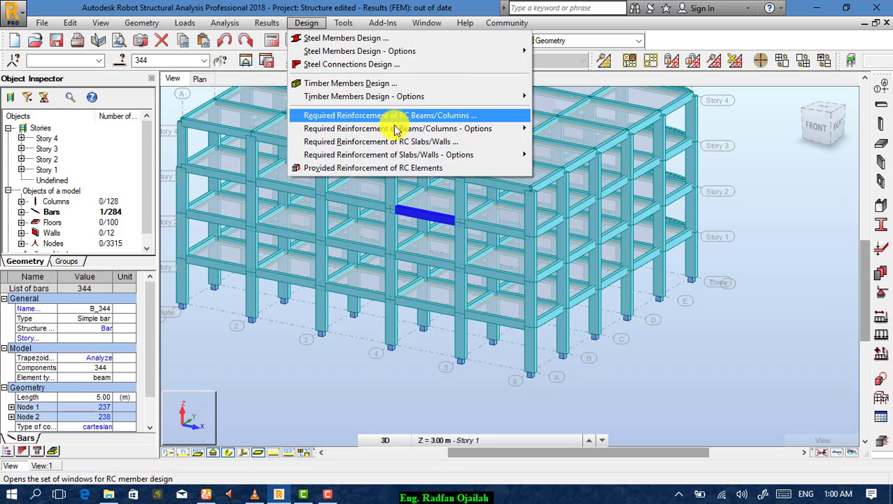
# - Give bar 344 the RC Beam member type, with span length measured at support faces
pyautogui.moveTo(406, 157)
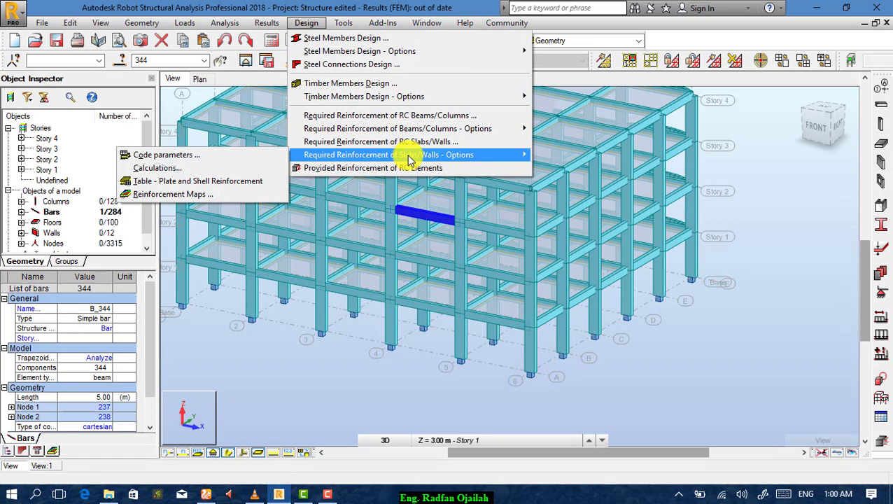
pyautogui.moveTo(358, 133)
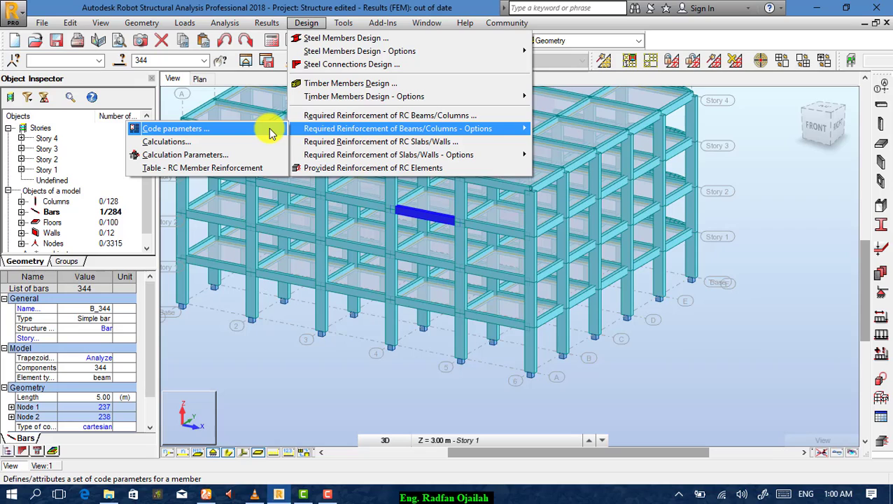
pyautogui.click(272, 133)
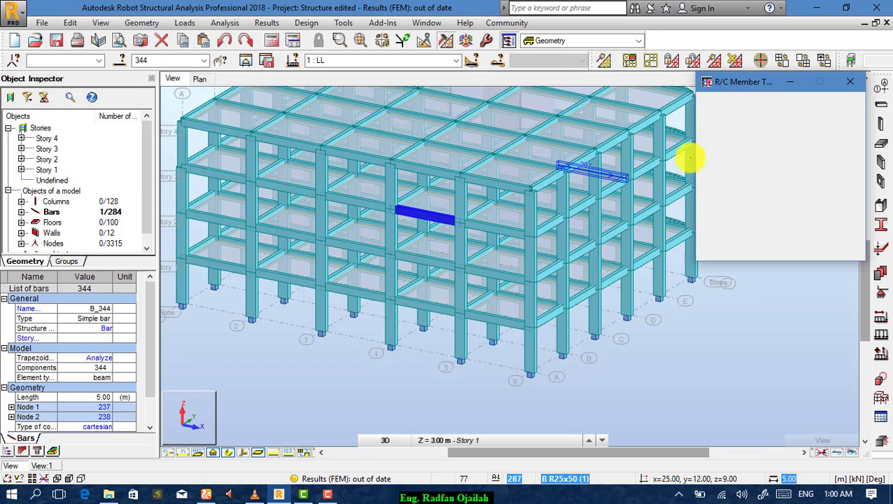
pyautogui.click(740, 133)
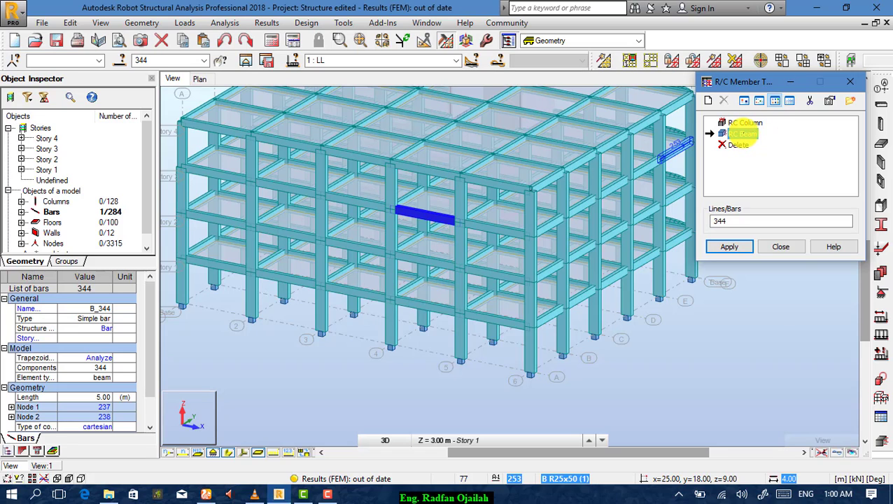
pyautogui.doubleClick(738, 134)
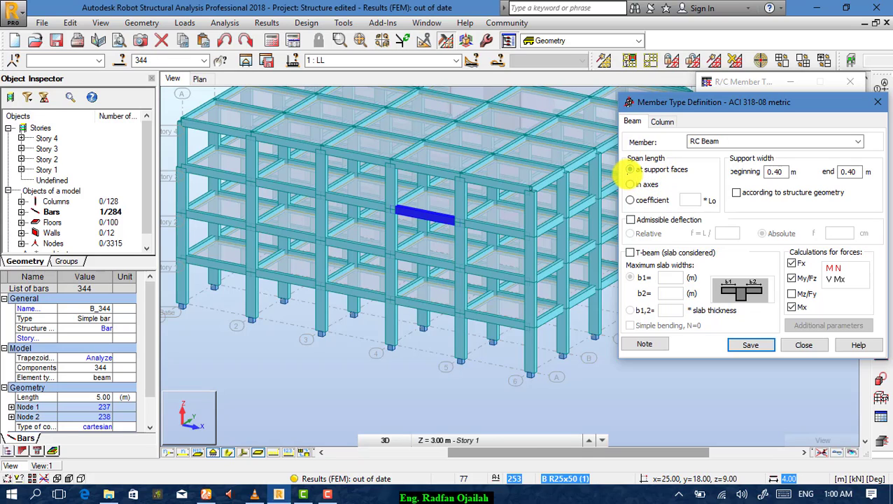
pyautogui.click(630, 169)
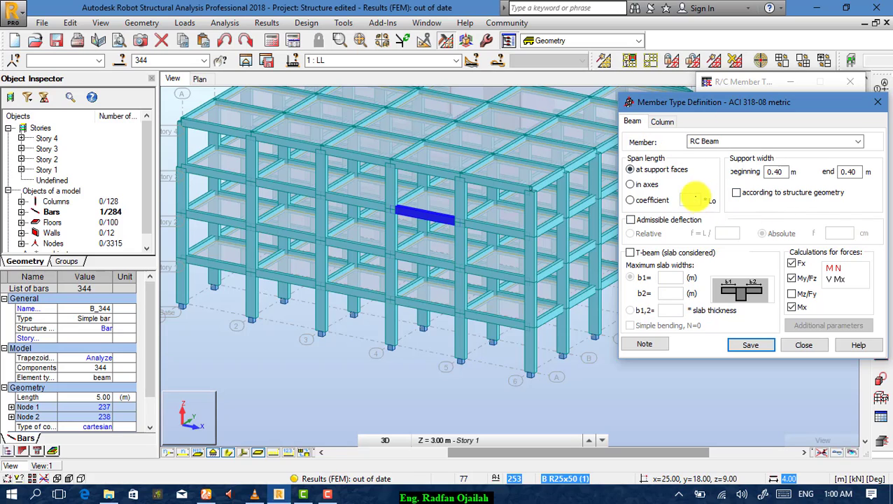
pyautogui.click(750, 342)
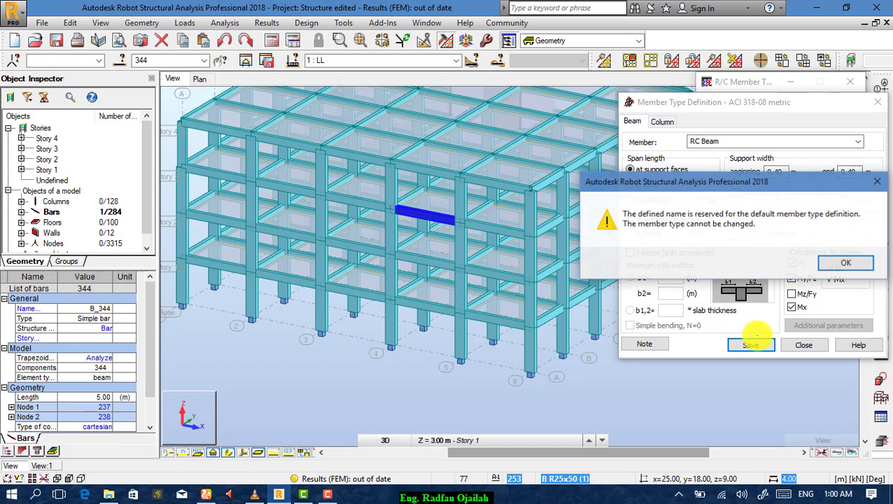
pyautogui.click(846, 263)
pyautogui.click(808, 345)
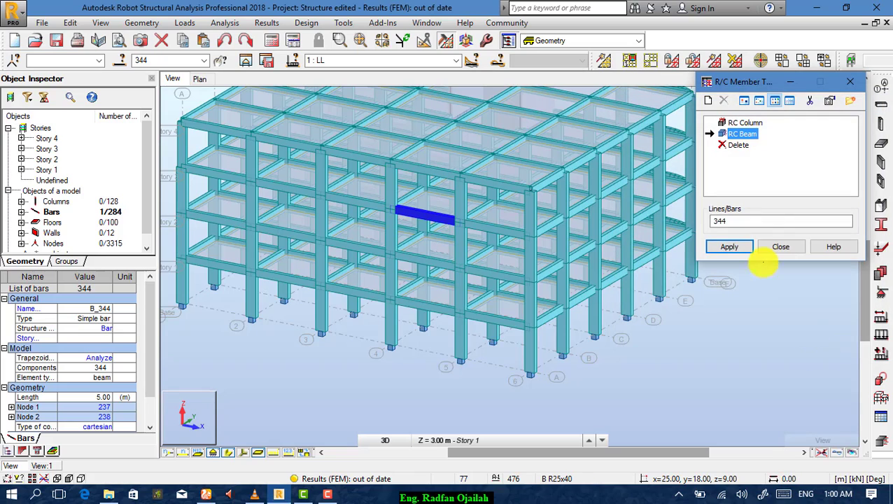
pyautogui.click(728, 247)
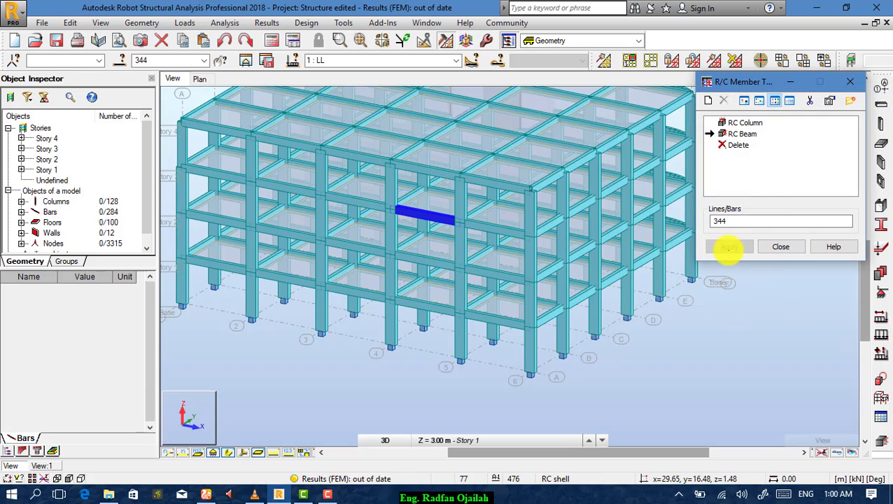
pyautogui.click(780, 247)
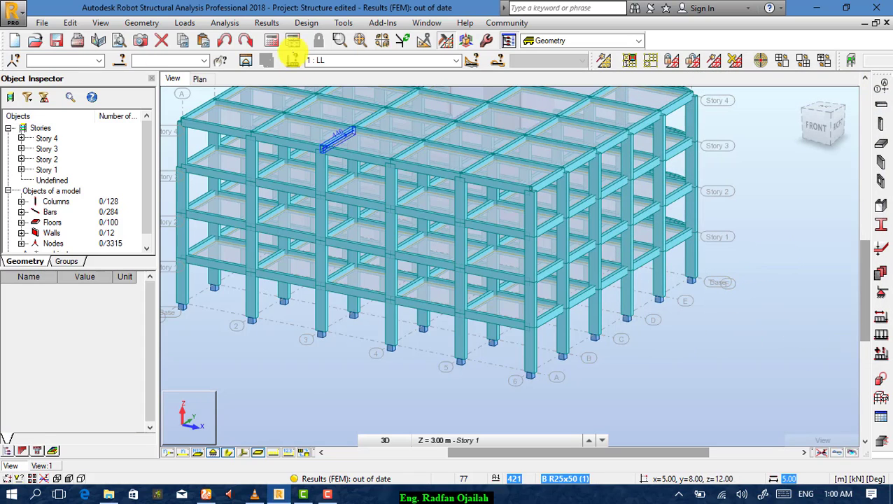
# - Create a new ACI 318-08 metric calculation parameter set named set 1
pyautogui.click(308, 23)
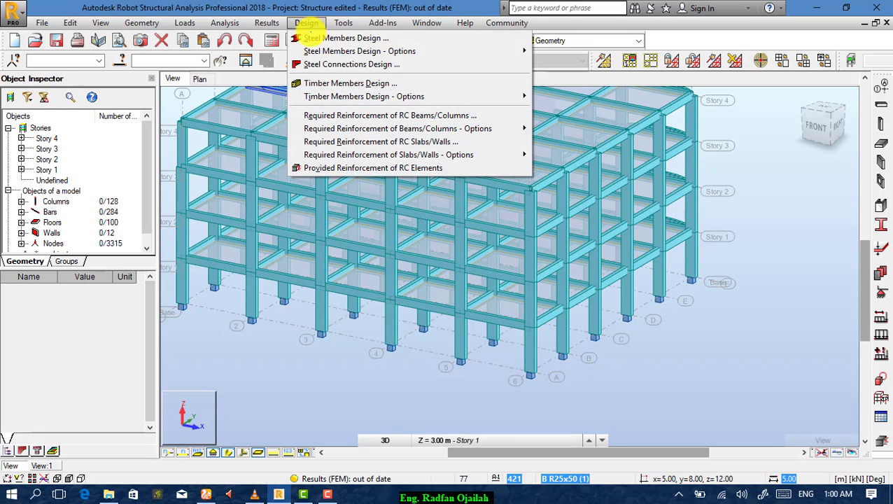
pyautogui.moveTo(301, 129)
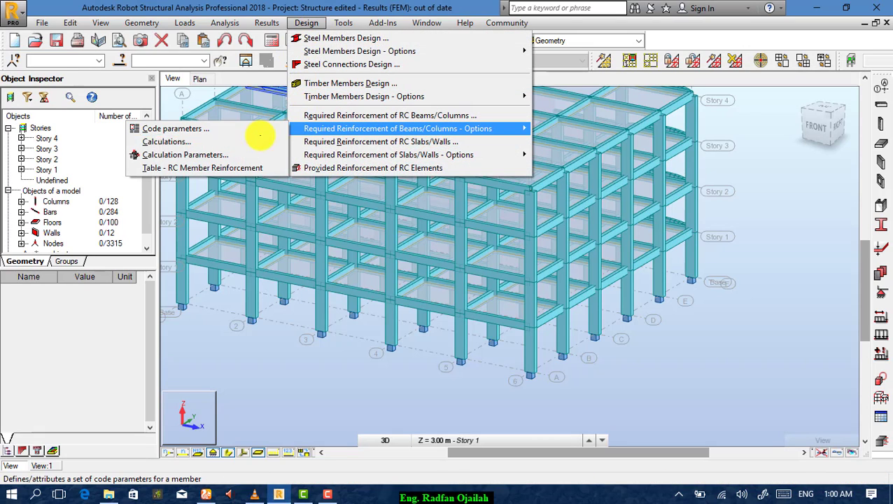
pyautogui.click(248, 154)
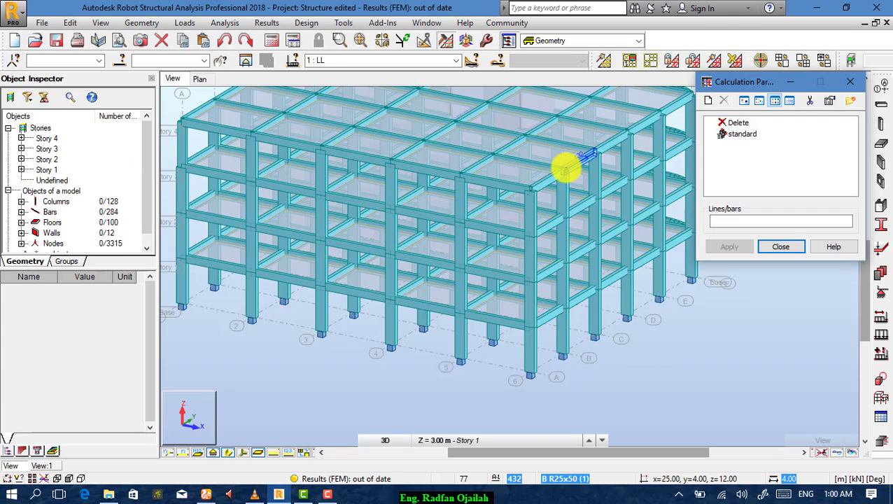
pyautogui.click(736, 122)
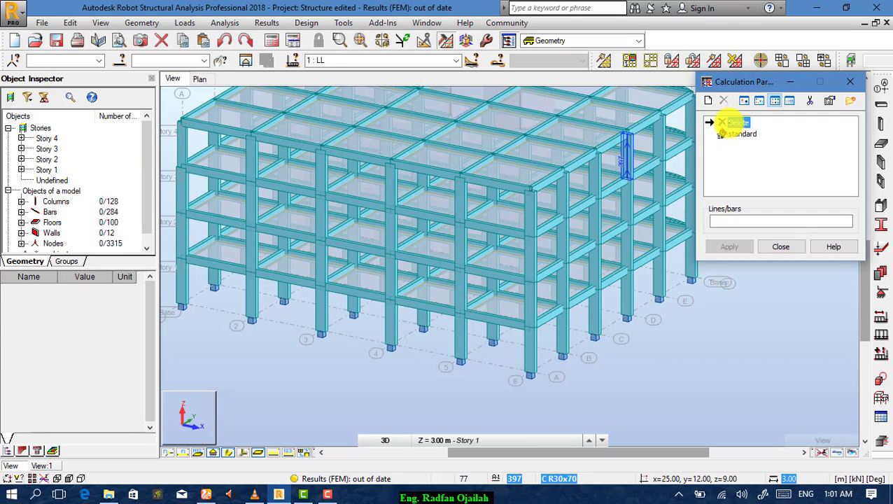
pyautogui.click(708, 100)
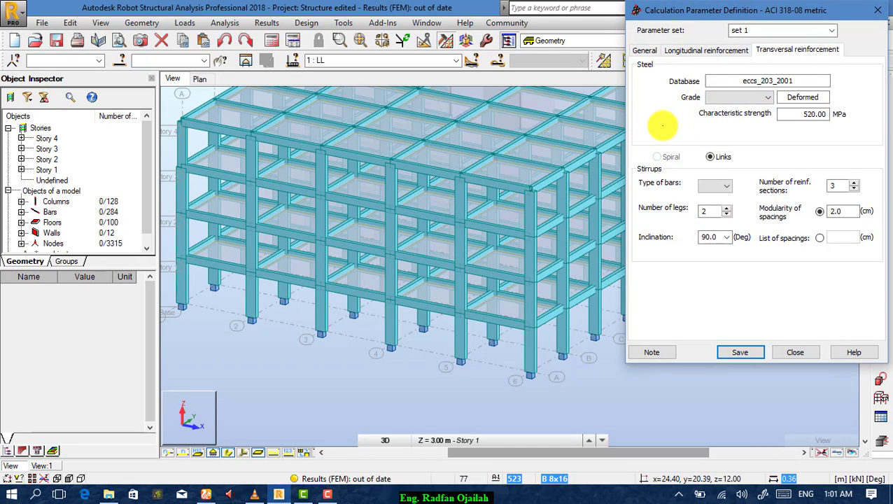
pyautogui.click(645, 49)
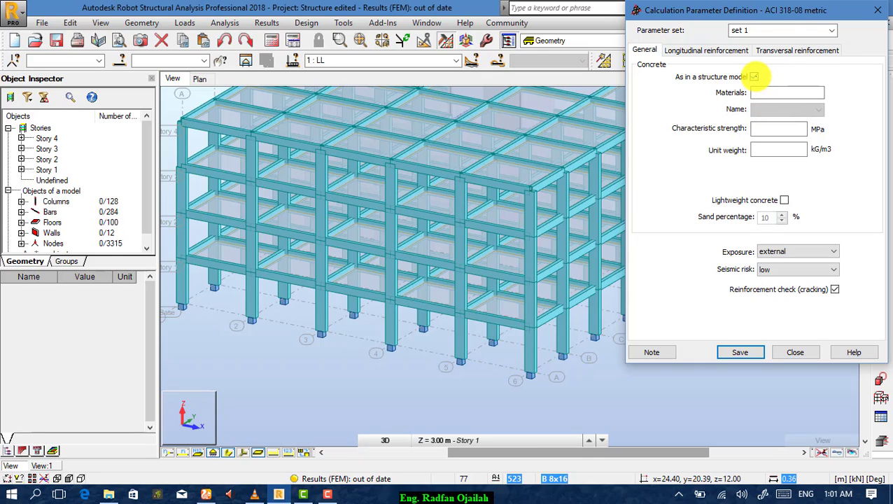
# - Give set 1 its own CONCR25 concrete (25 MPa), keeping seismic risk at low
pyautogui.click(754, 76)
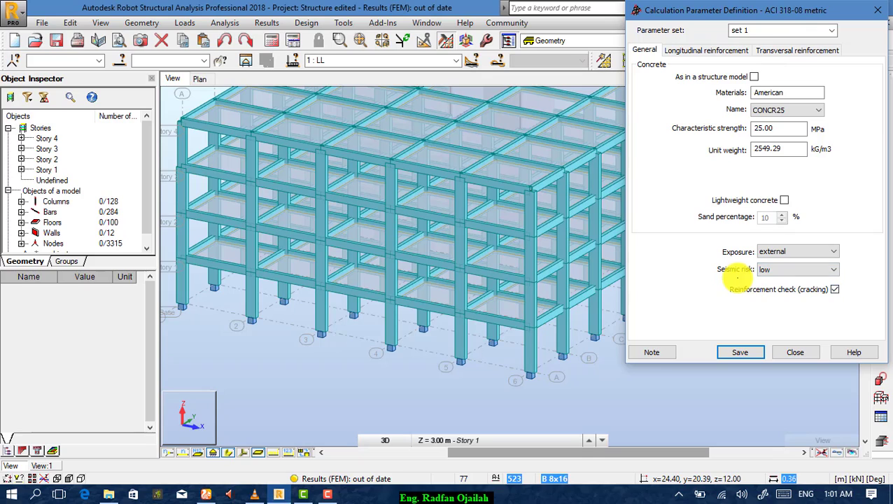
pyautogui.click(769, 270)
pyautogui.click(796, 270)
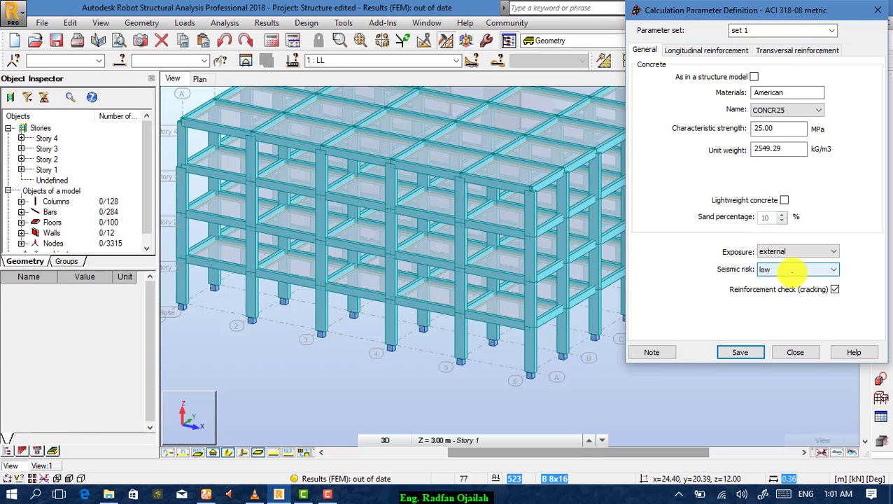
pyautogui.click(791, 272)
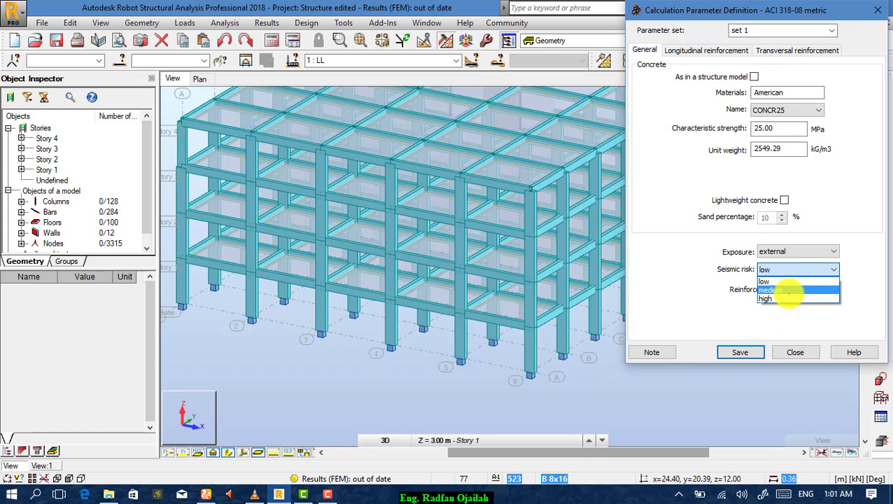
pyautogui.click(661, 252)
pyautogui.click(679, 49)
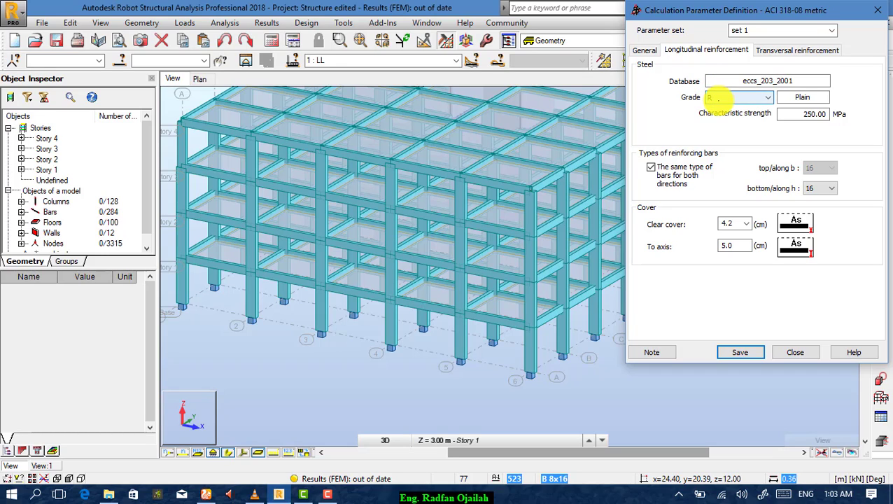
pyautogui.click(721, 99)
# - Set the longitudinal bars to steel grade R with size 16 top bars
pyautogui.click(728, 106)
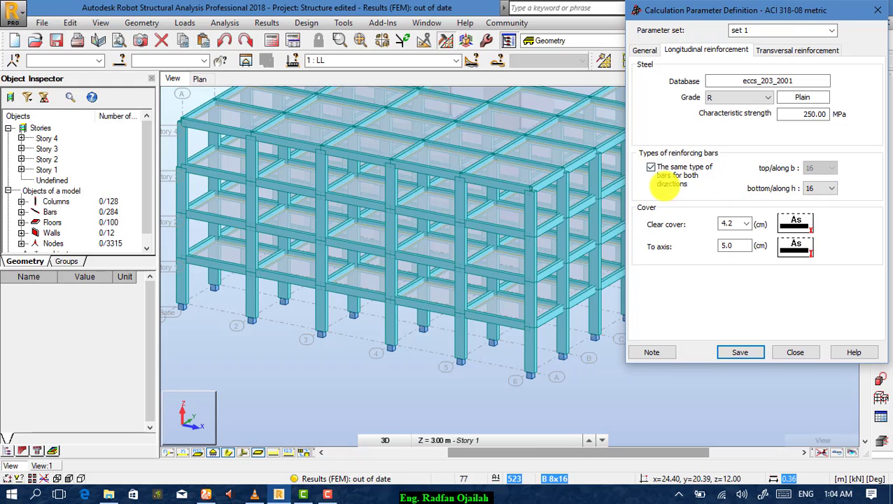
pyautogui.click(651, 167)
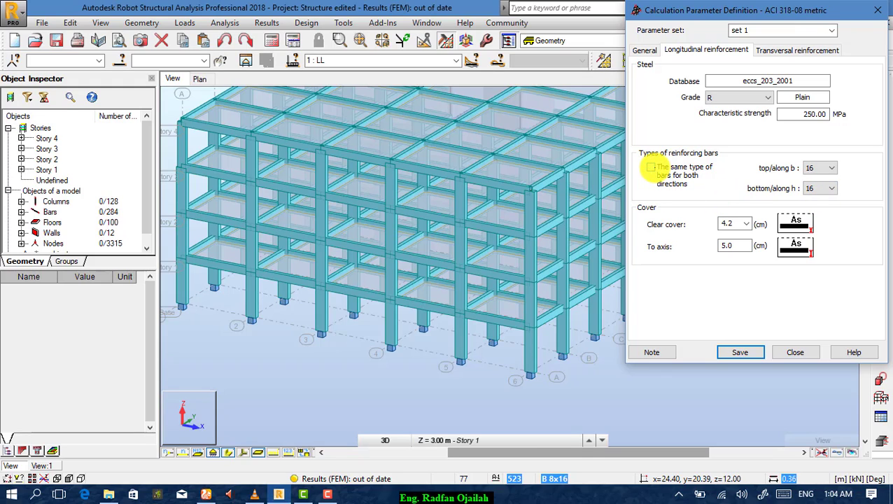
pyautogui.click(823, 168)
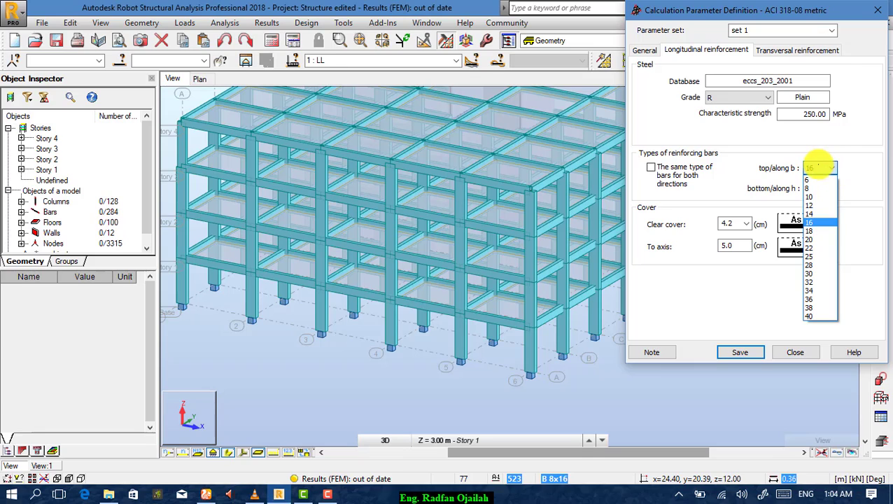
pyautogui.click(823, 168)
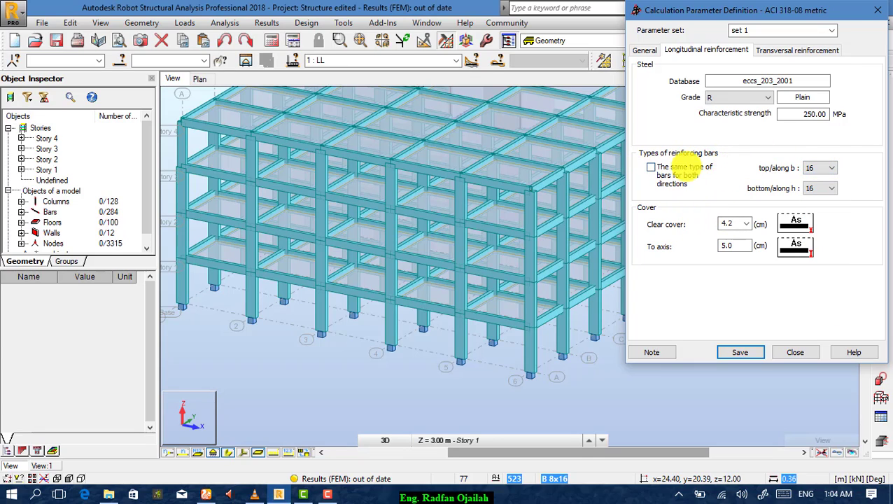
pyautogui.click(655, 168)
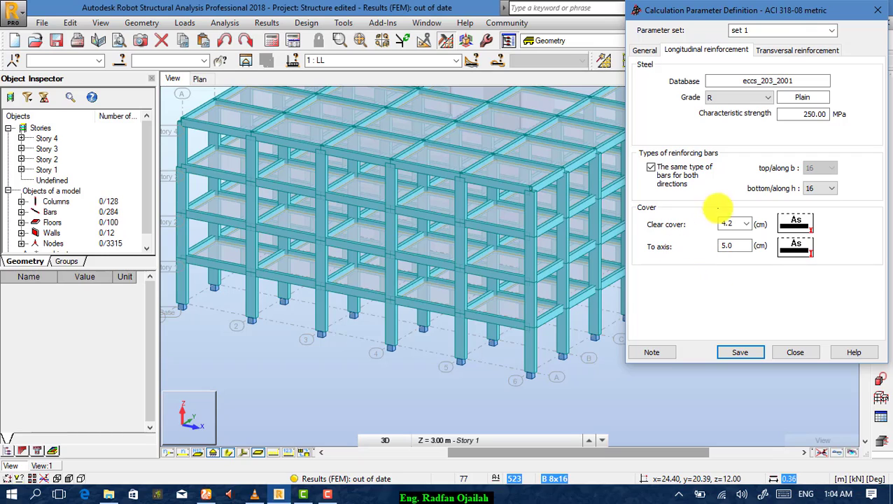
# - Reduce the longitudinal clear cover to 4 cm, giving 4.8 cm to axis
pyautogui.click(745, 222)
pyautogui.click(742, 222)
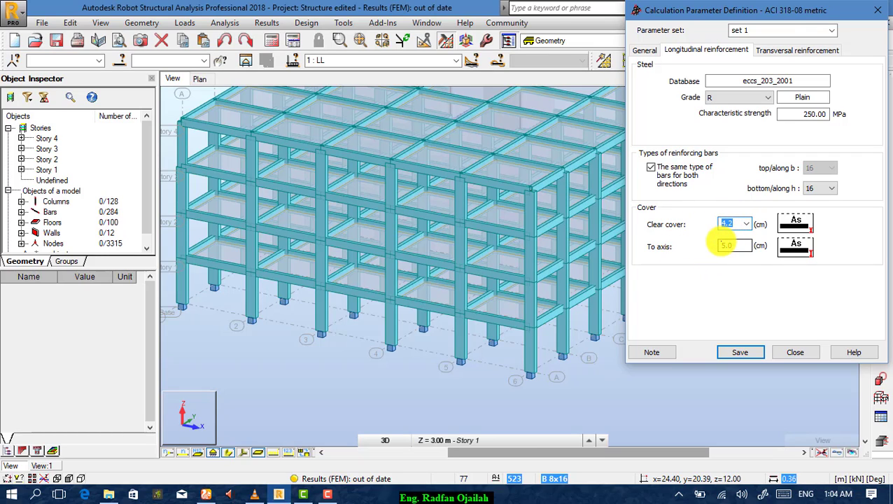
pyautogui.write('4')
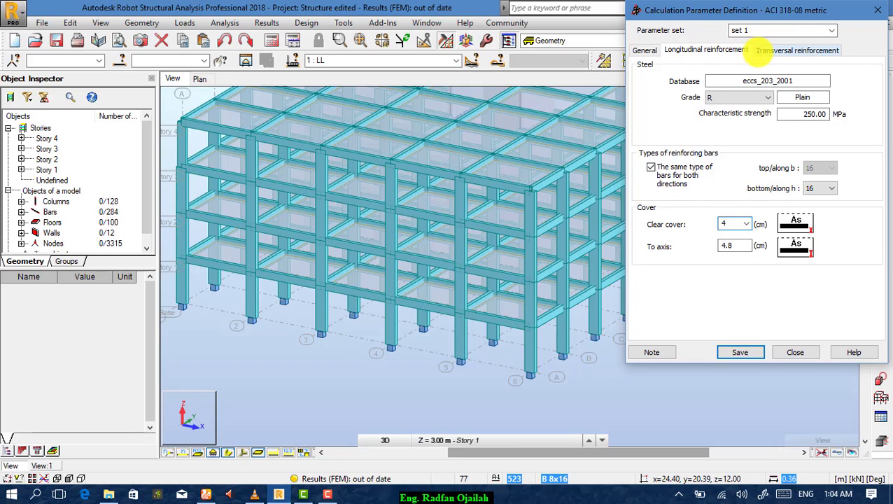
pyautogui.click(770, 50)
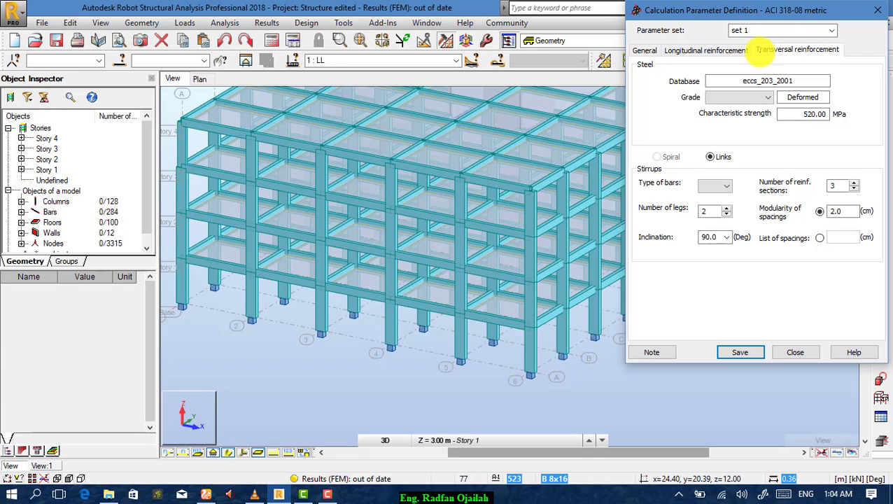
# - Give the stirrups grade R plain steel with size 10 bars and save
pyautogui.click(754, 97)
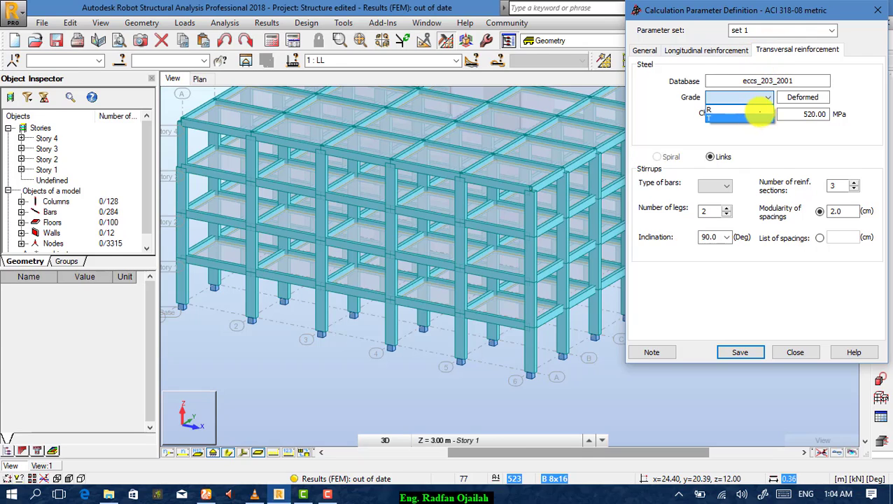
pyautogui.click(752, 110)
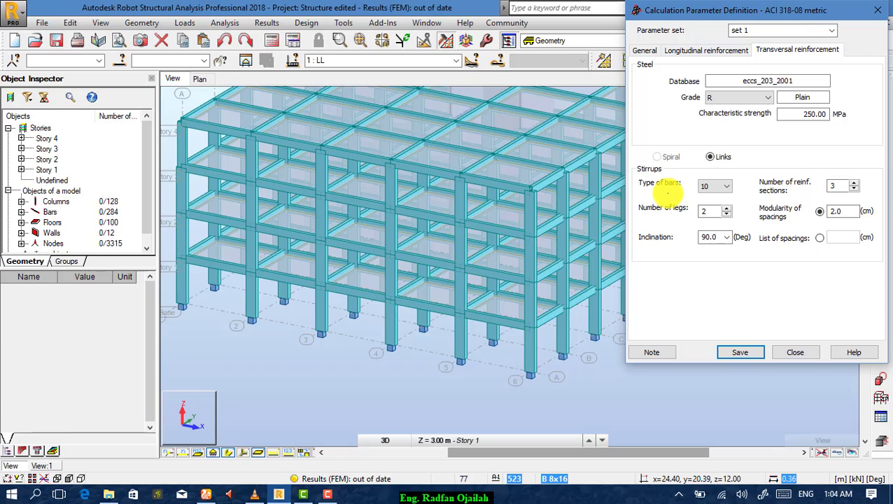
pyautogui.click(705, 186)
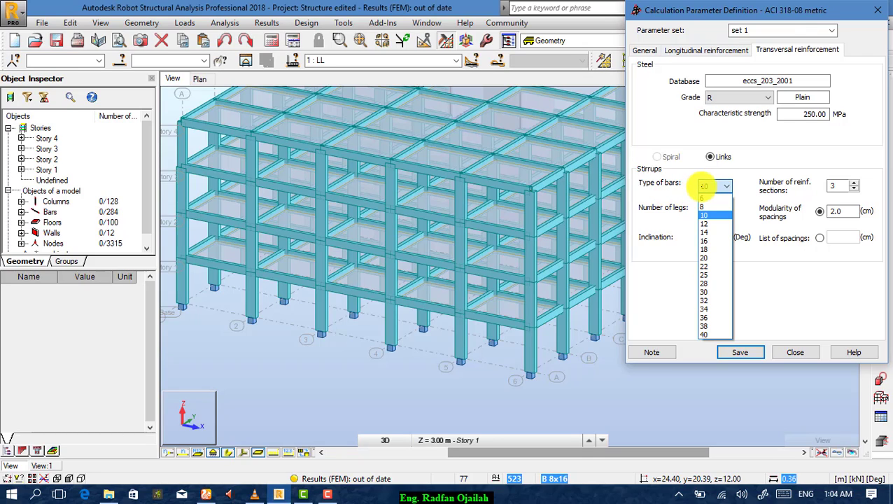
pyautogui.click(704, 186)
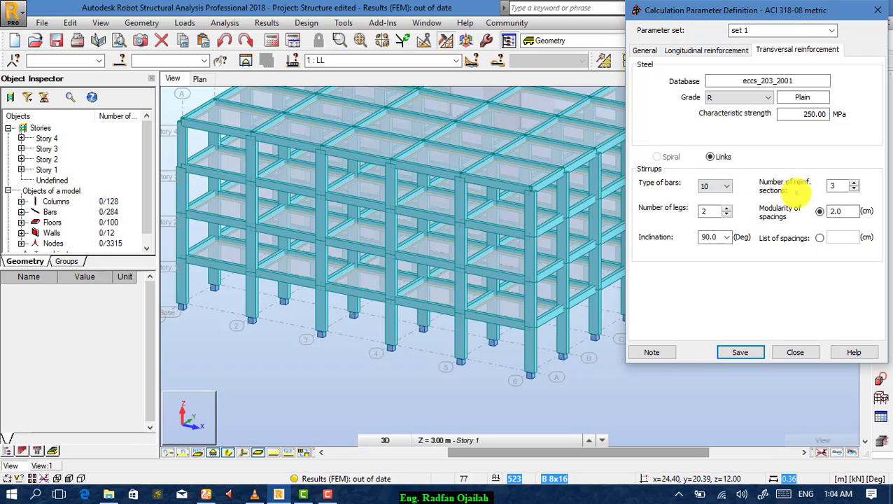
pyautogui.doubleClick(833, 186)
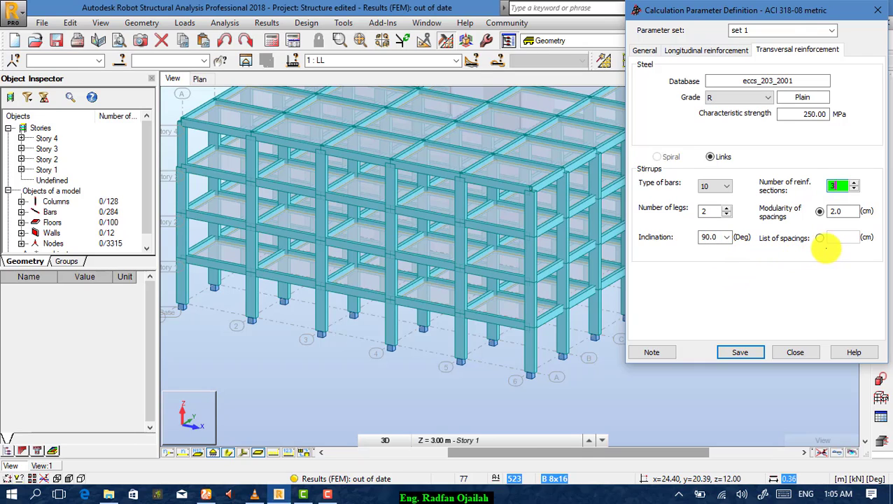
pyautogui.click(731, 352)
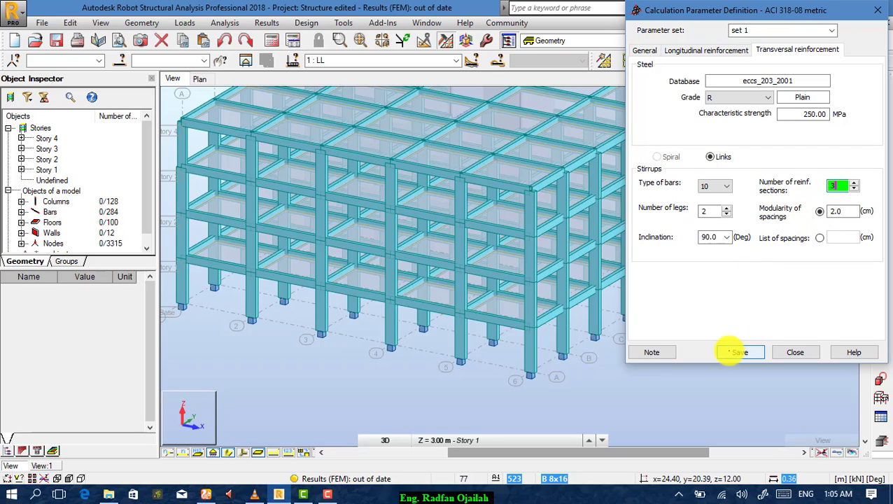
# - Rename the parameter set to Beam1 and close the definition window
pyautogui.click(742, 30)
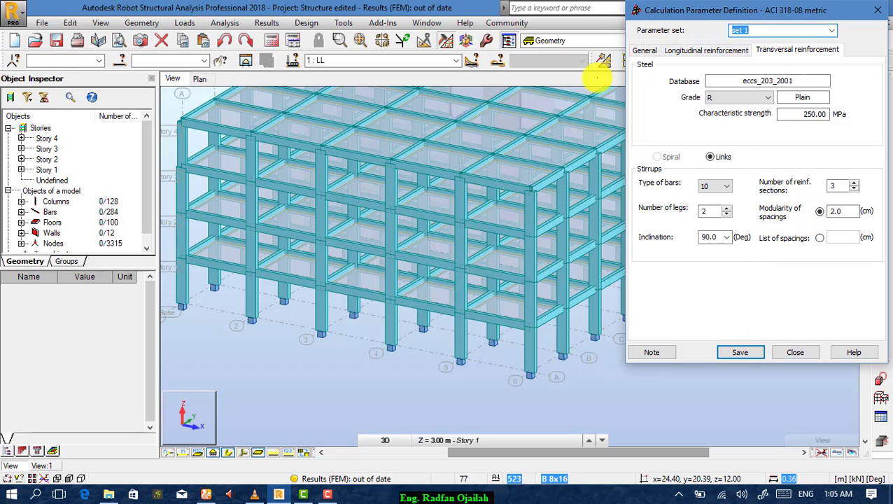
pyautogui.write('Beam1')
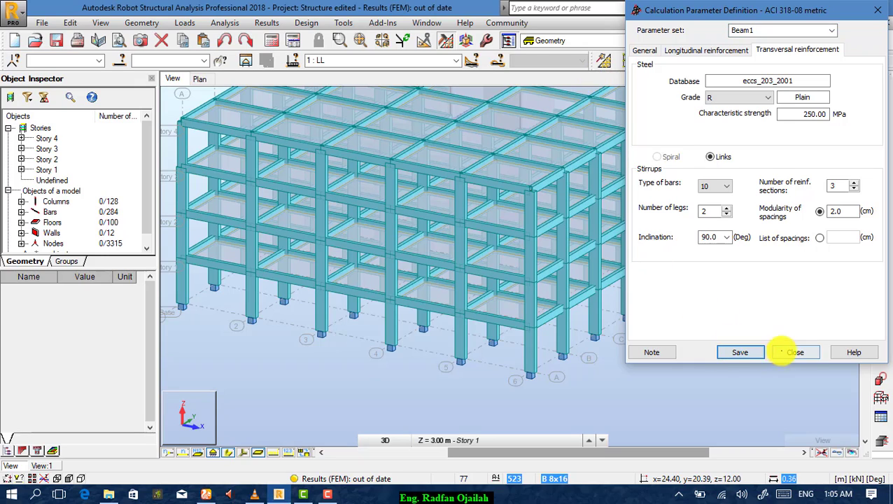
pyautogui.click(791, 352)
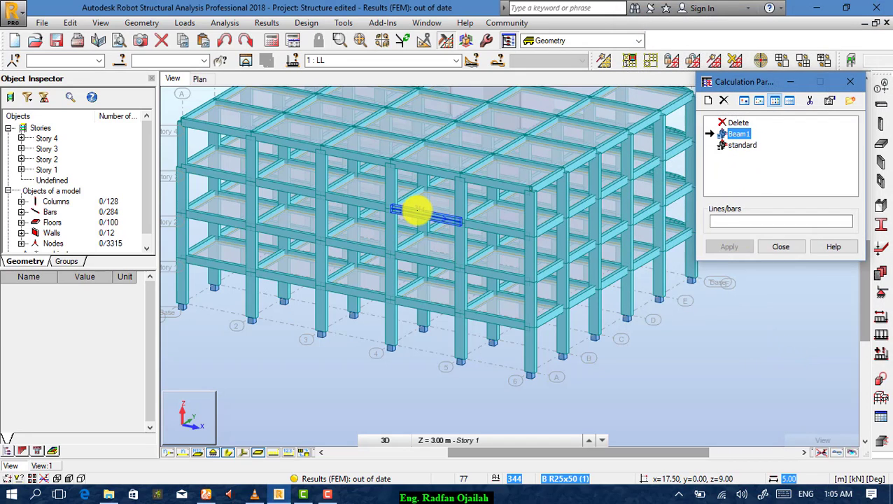
# - Apply the Beam1 calculation parameter set to bar 344
pyautogui.click(417, 209)
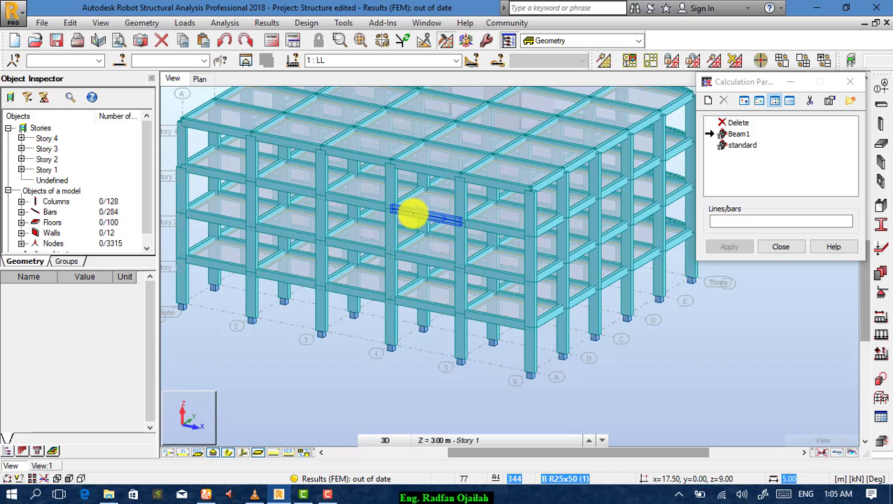
pyautogui.click(742, 219)
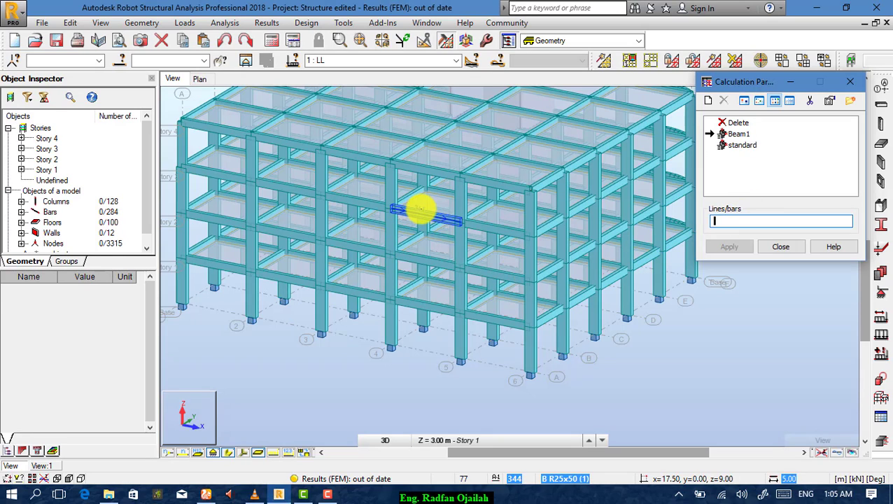
pyautogui.click(419, 208)
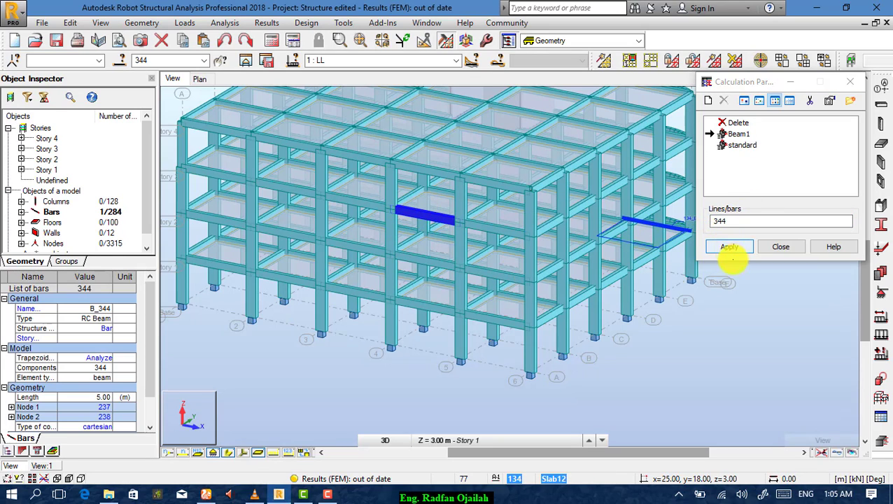
pyautogui.click(729, 245)
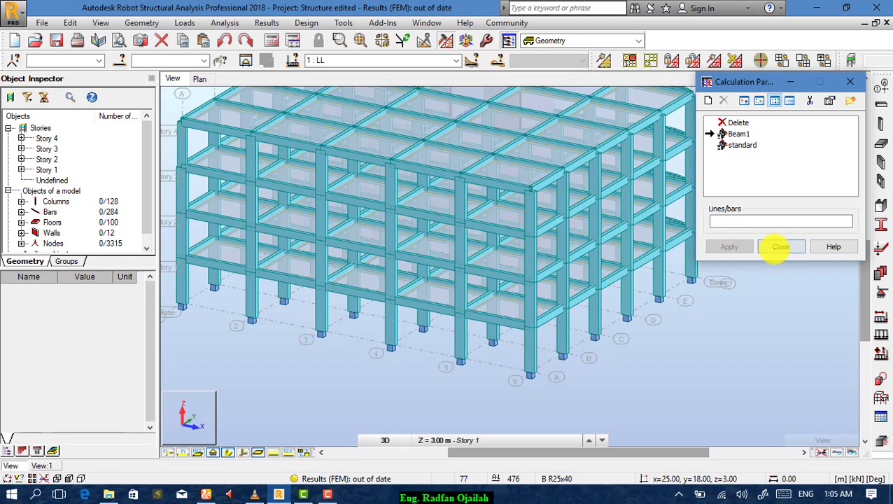
pyautogui.click(780, 247)
# - Limit the ACI reinforcement calculation to member 344 instead of ALL
pyautogui.click(301, 21)
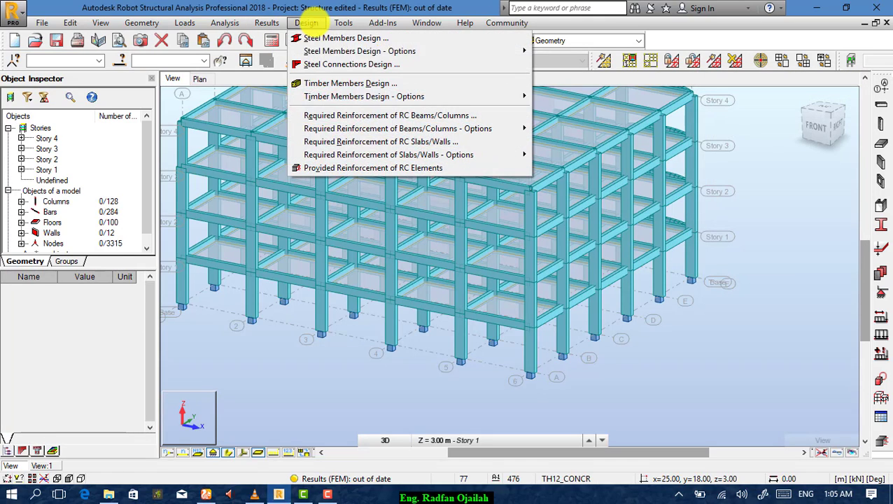
pyautogui.moveTo(321, 129)
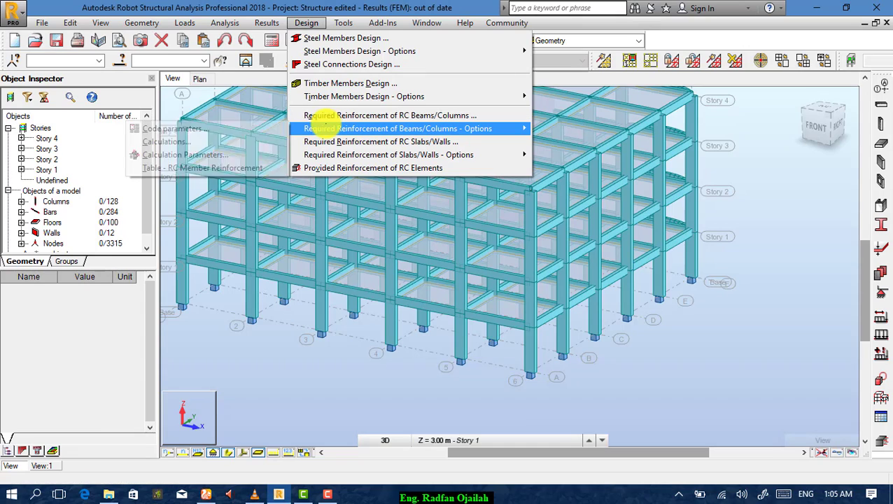
pyautogui.click(225, 139)
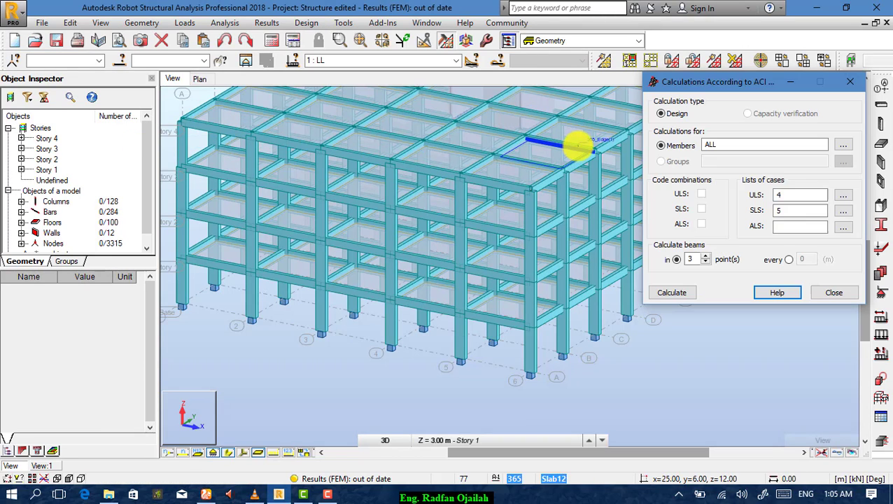
pyautogui.click(683, 145)
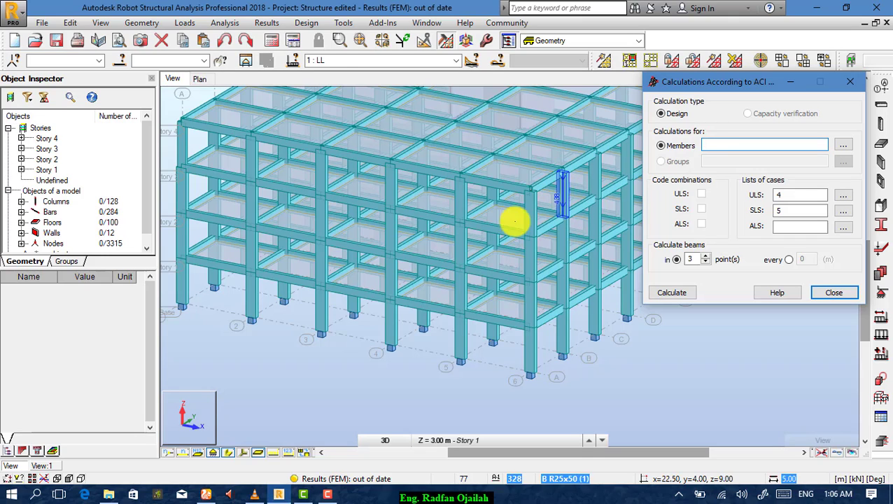
pyautogui.click(433, 216)
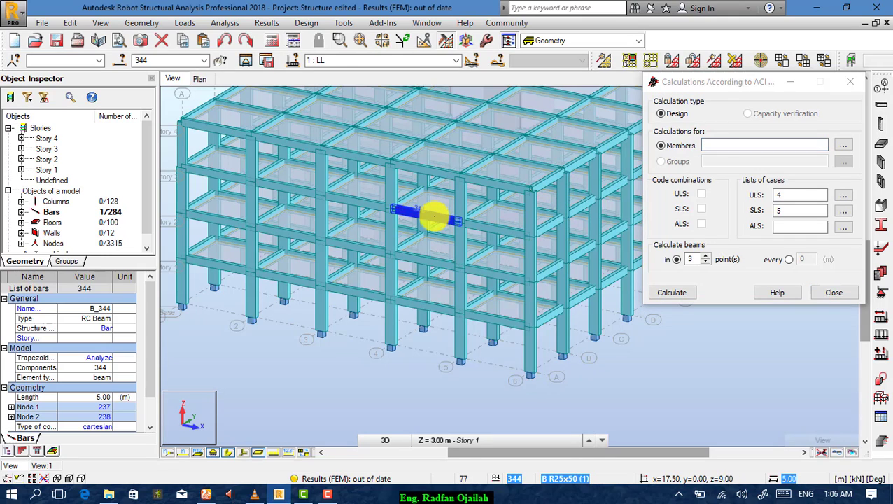
pyautogui.click(728, 145)
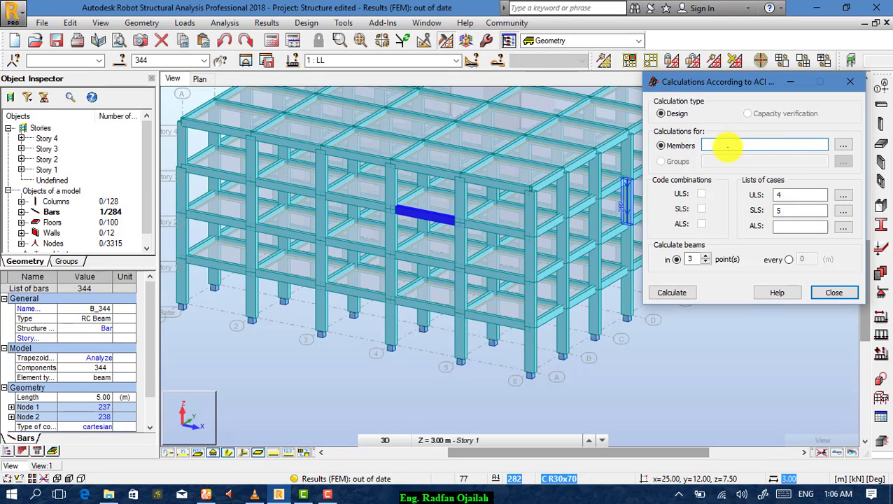
pyautogui.write('344')
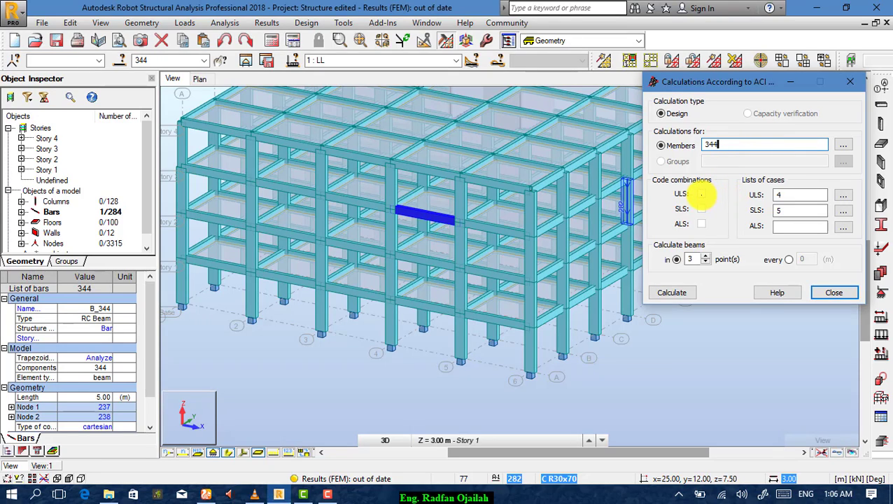
# - Use combination 4 (COMB1) for ULS and 5 (COMB2) for SLS, then calculate
pyautogui.click(843, 195)
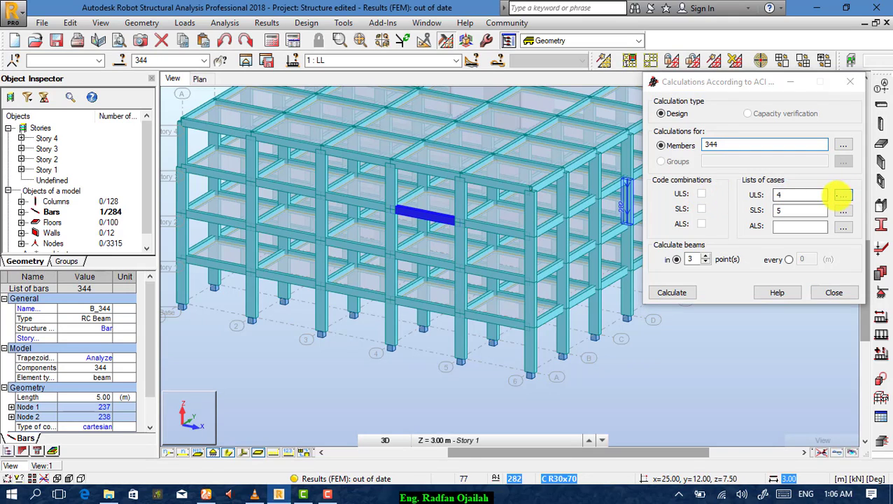
pyautogui.click(712, 179)
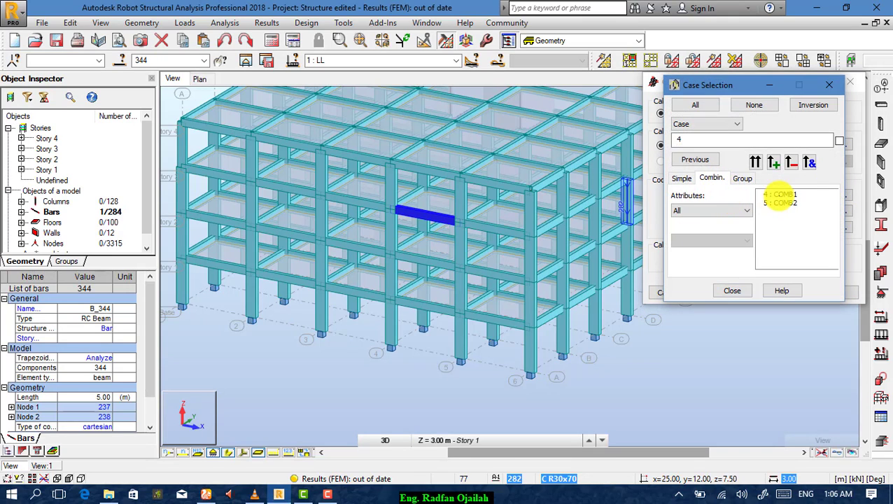
pyautogui.click(783, 194)
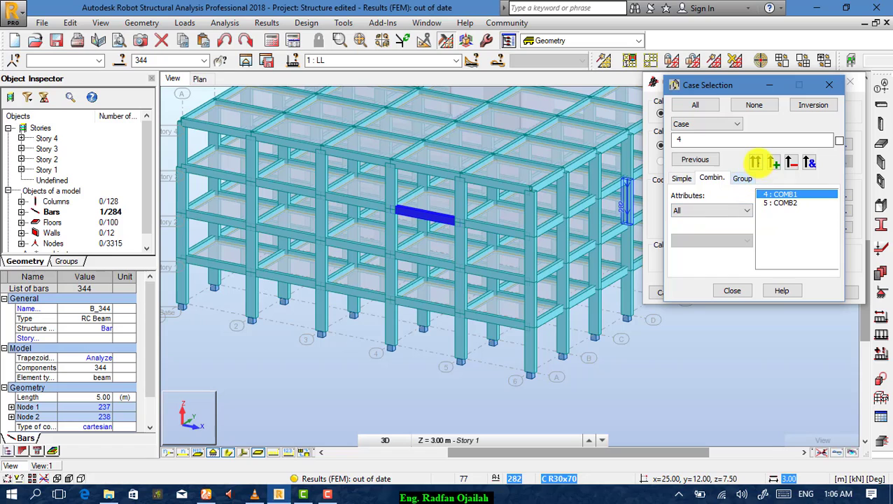
pyautogui.click(754, 162)
pyautogui.click(732, 290)
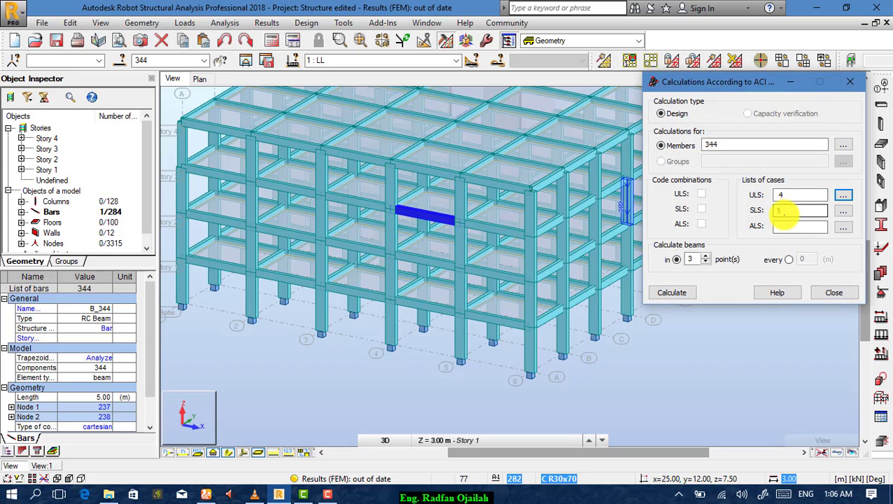
pyautogui.click(842, 211)
pyautogui.click(712, 177)
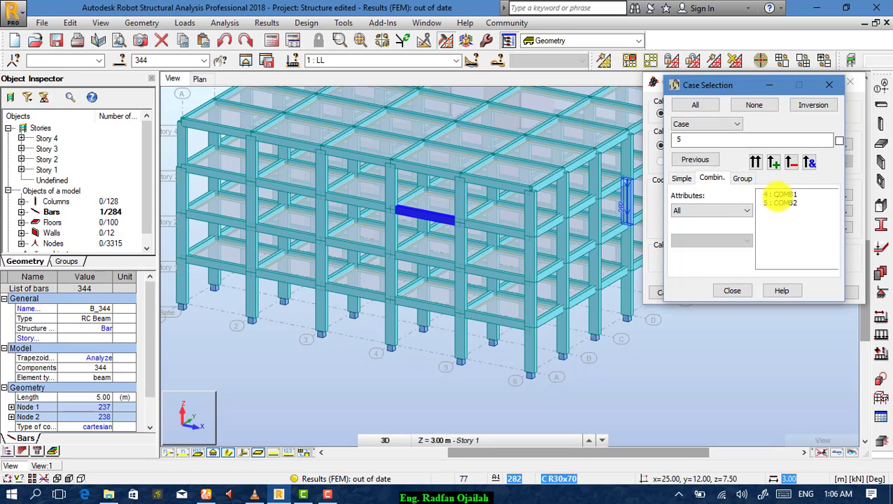
pyautogui.click(782, 204)
pyautogui.click(754, 162)
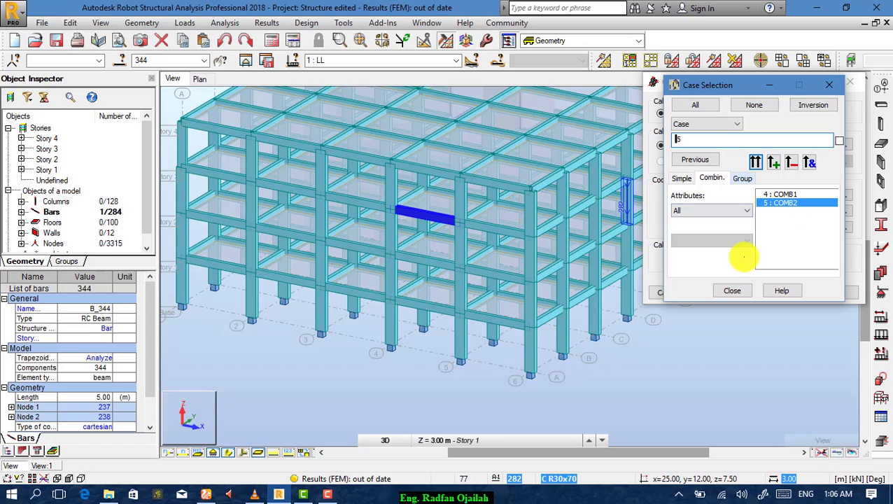
pyautogui.click(732, 290)
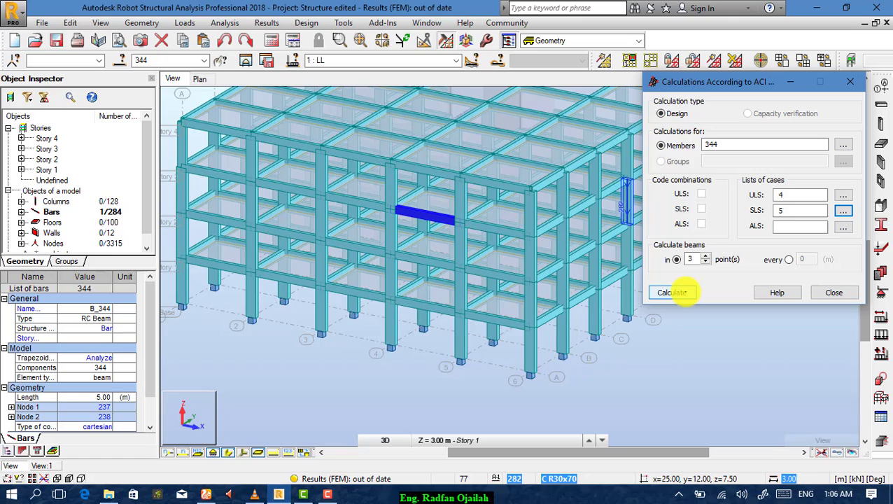
pyautogui.click(673, 293)
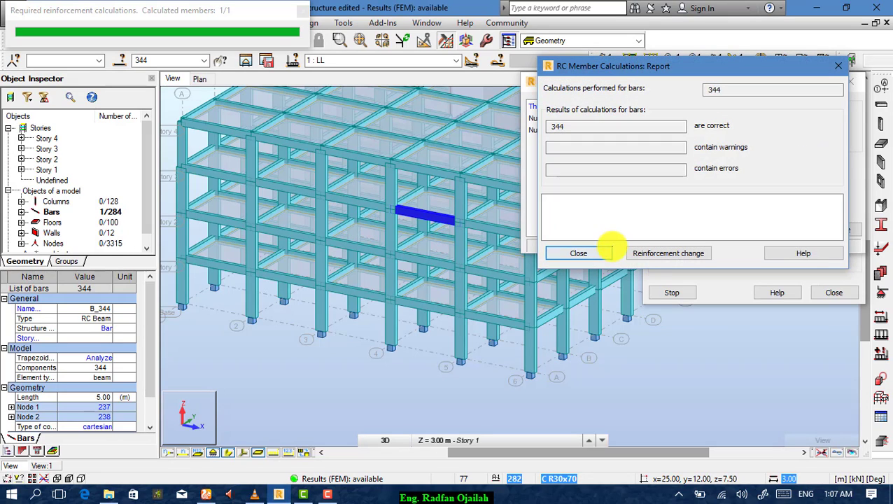
# - Close the RC Member Calculations report, the messages window and the ACI dialog
pyautogui.click(582, 254)
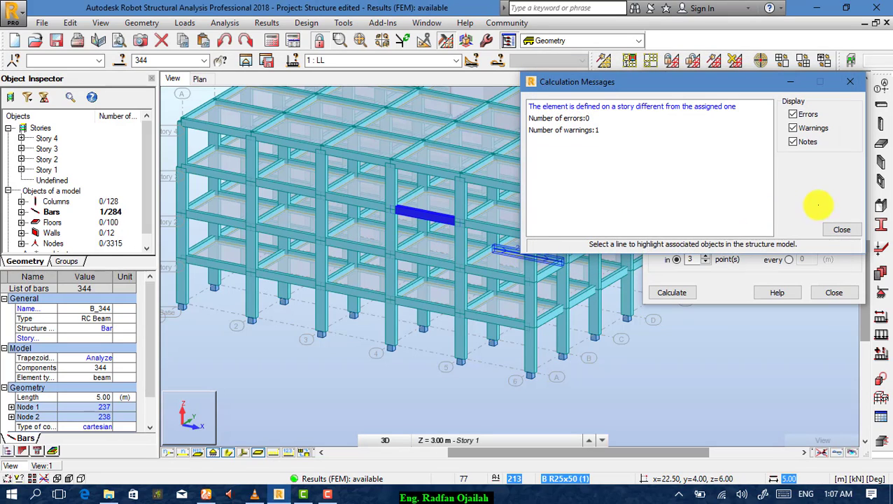
pyautogui.click(842, 229)
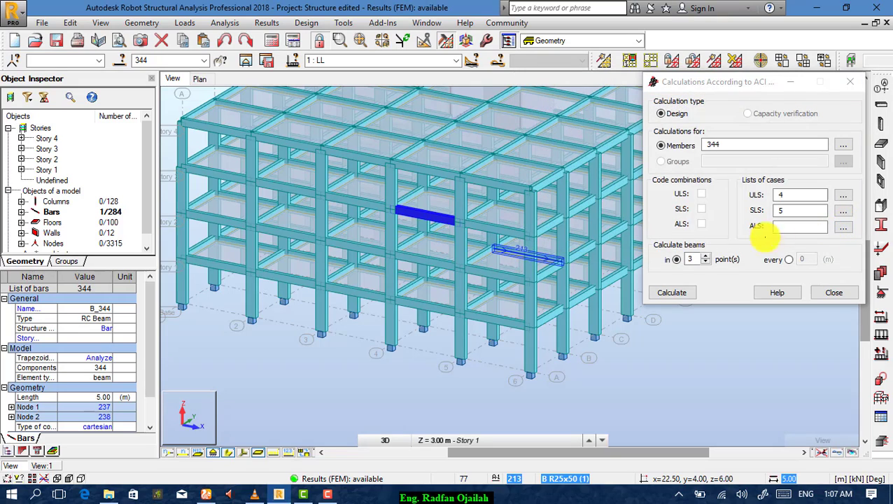
pyautogui.click(830, 292)
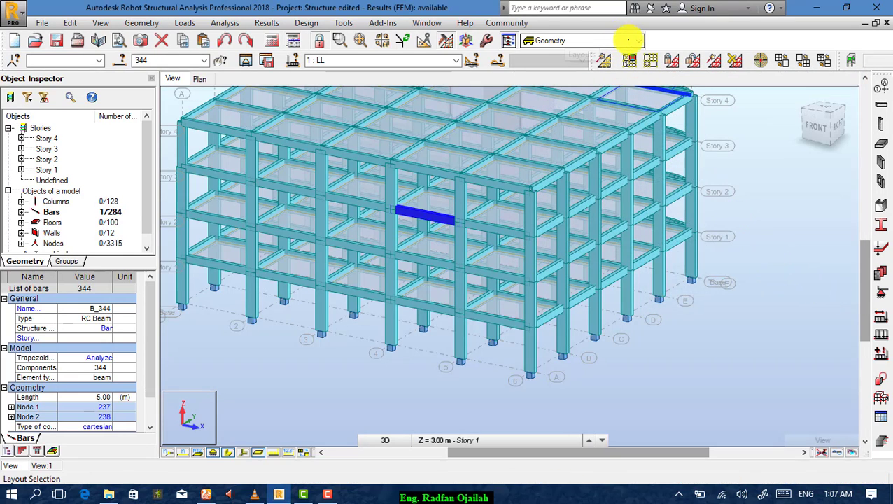
pyautogui.click(639, 41)
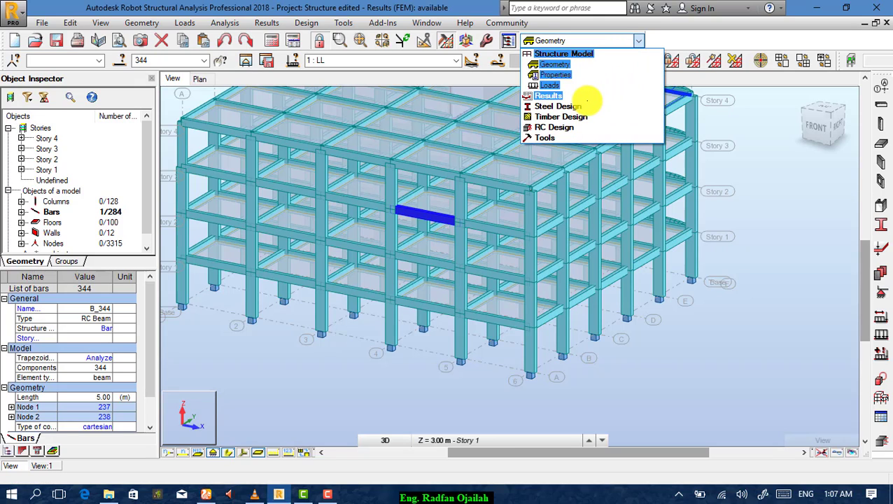
pyautogui.moveTo(558, 126)
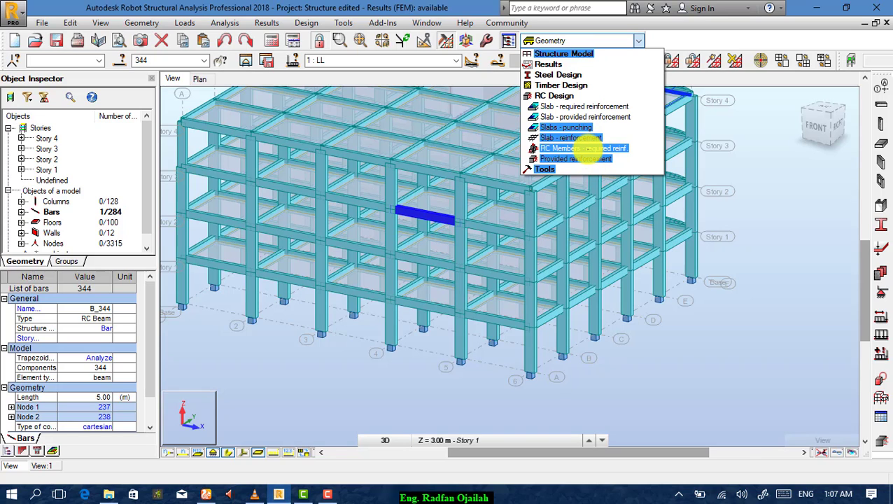
pyautogui.click(586, 148)
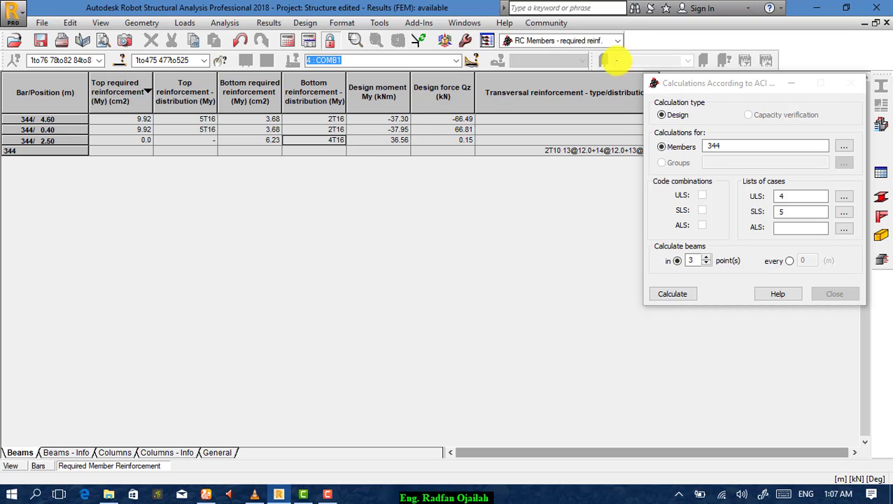
pyautogui.click(617, 40)
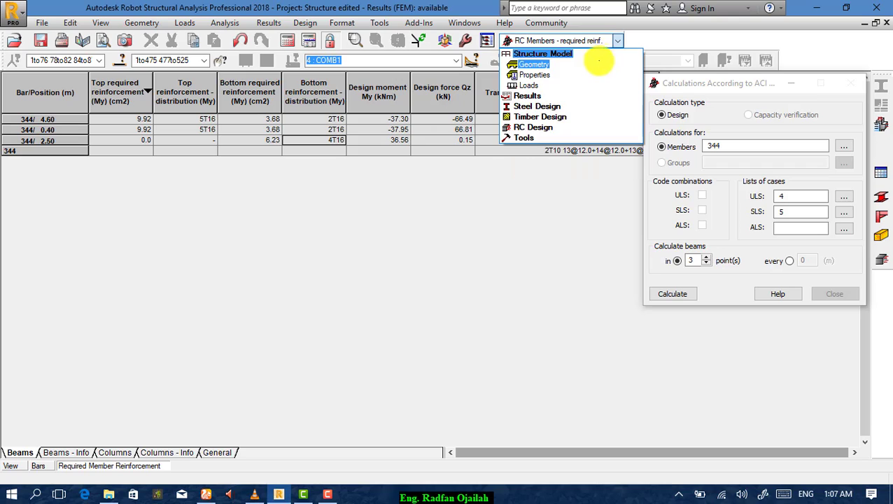
pyautogui.click(595, 63)
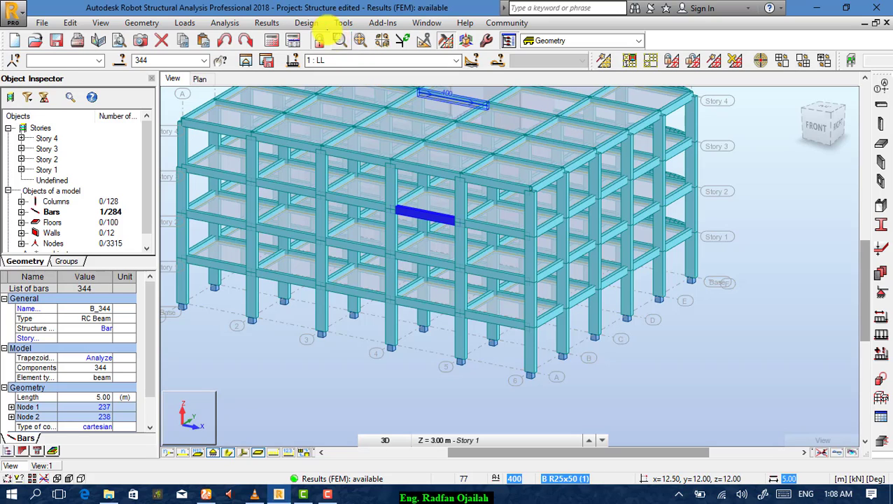
# - Send bar 344 to Design > Provided Reinforcement of RC Elements
pyautogui.click(306, 23)
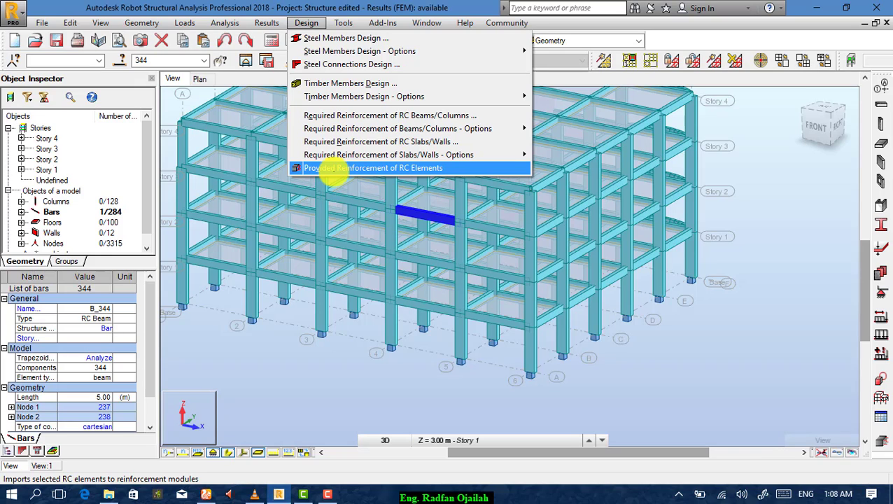
pyautogui.click(333, 169)
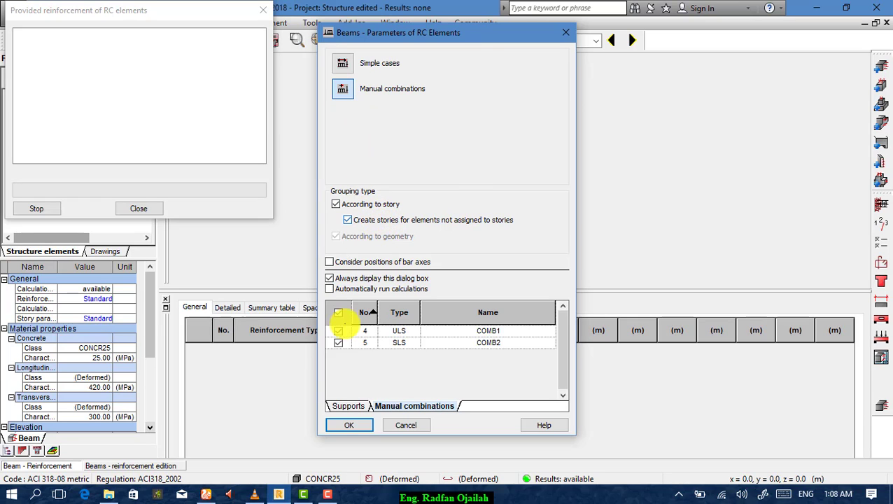
# - Accept the beam import parameters and bring up the 5.70 m beam's calculation options
pyautogui.click(348, 424)
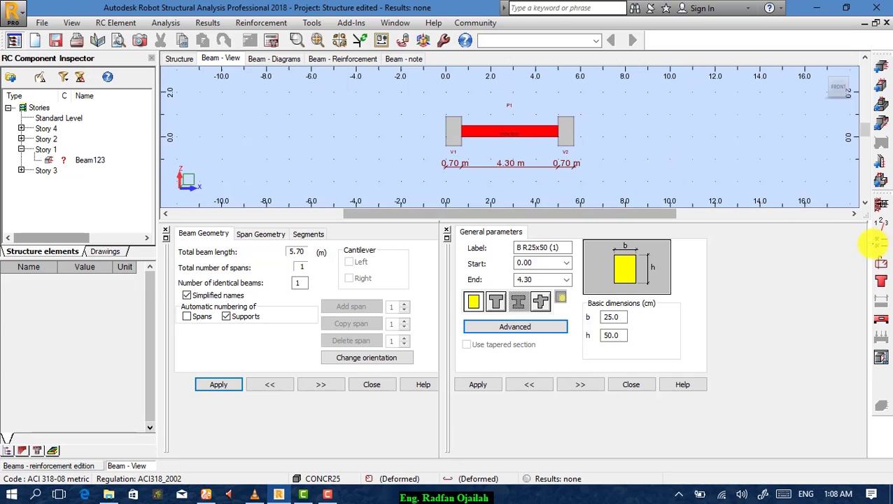
pyautogui.click(881, 243)
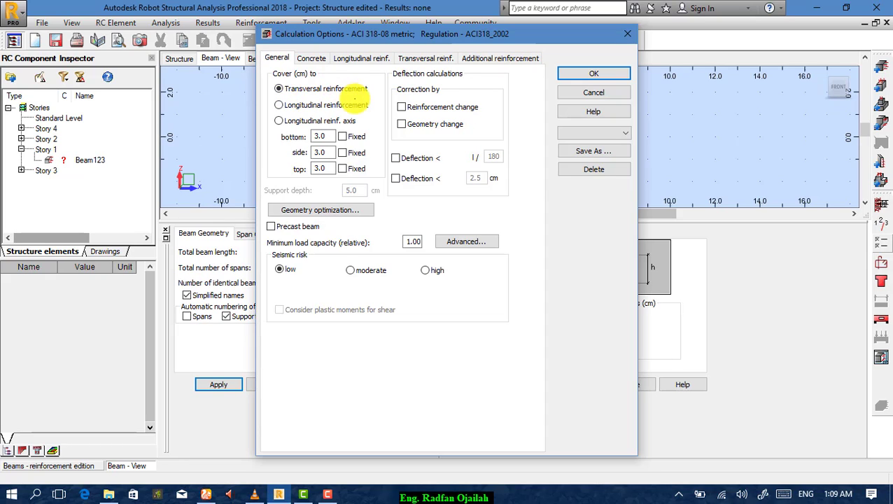
# - Fix the 3.0 cm bottom and side covers in the General calculation options
pyautogui.click(343, 137)
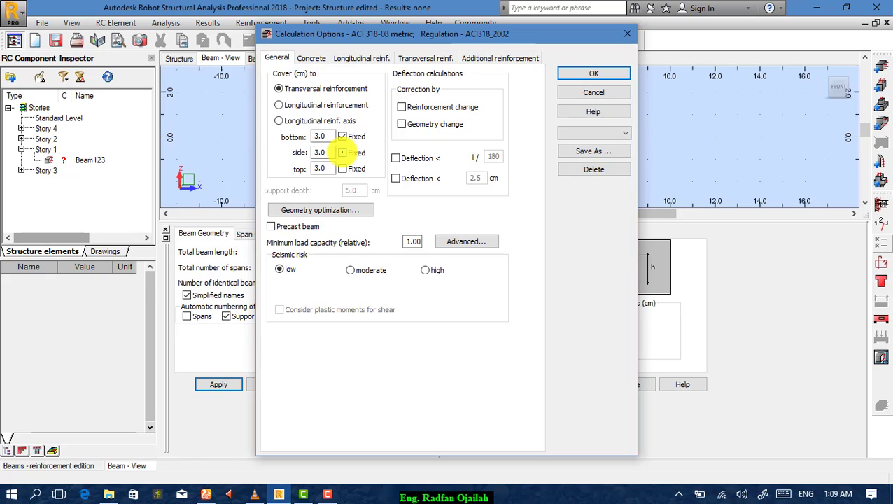
pyautogui.click(342, 153)
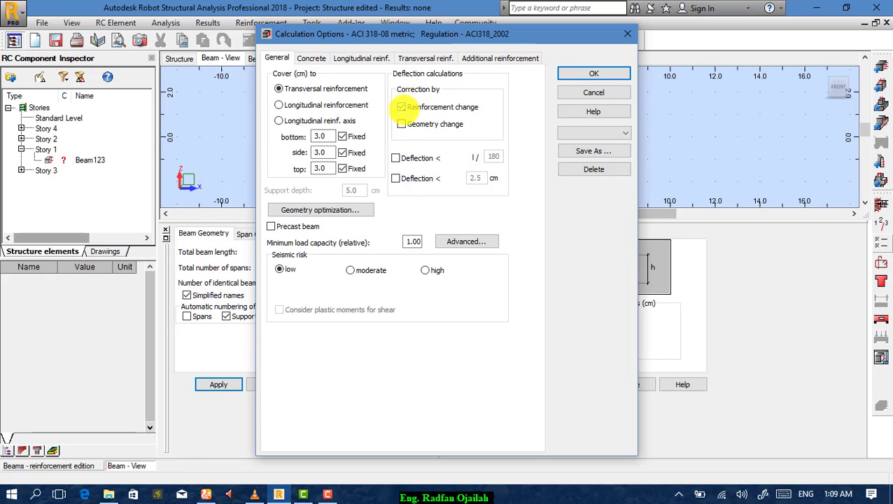
pyautogui.click(311, 58)
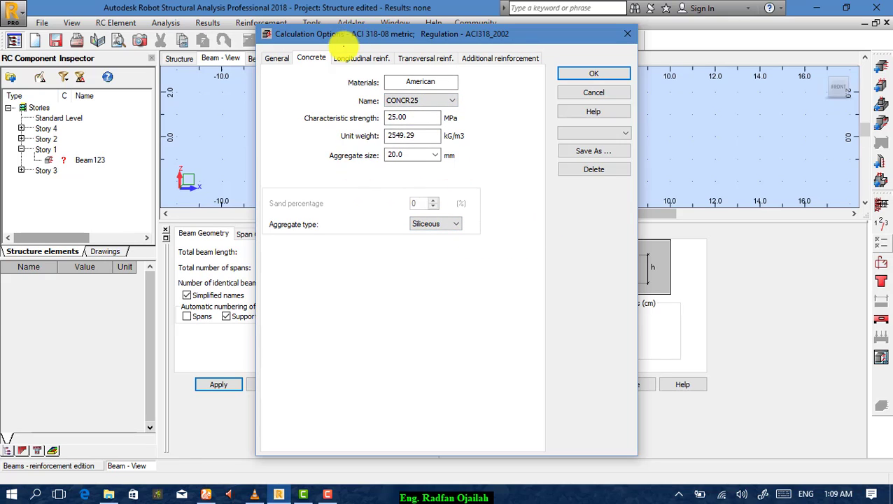
# - Use grade R steel for longitudinal bars, allowing only 12, 14 and 16 mm diameters
pyautogui.click(346, 59)
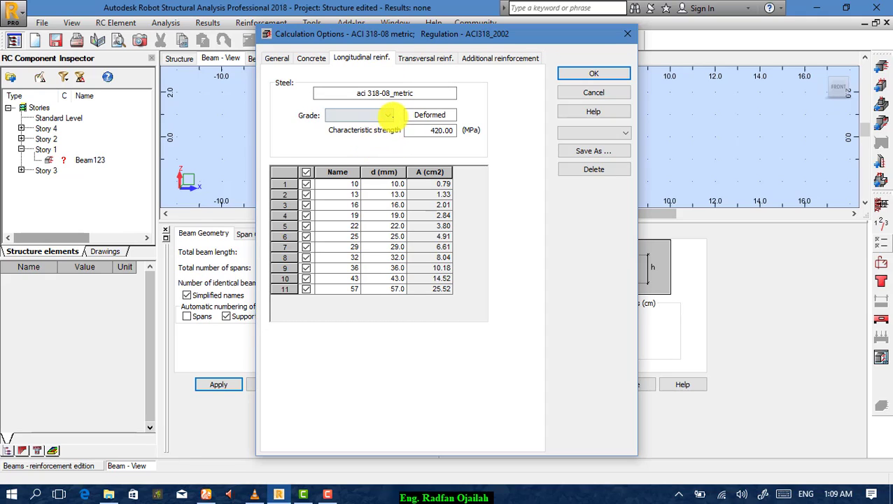
pyautogui.click(389, 116)
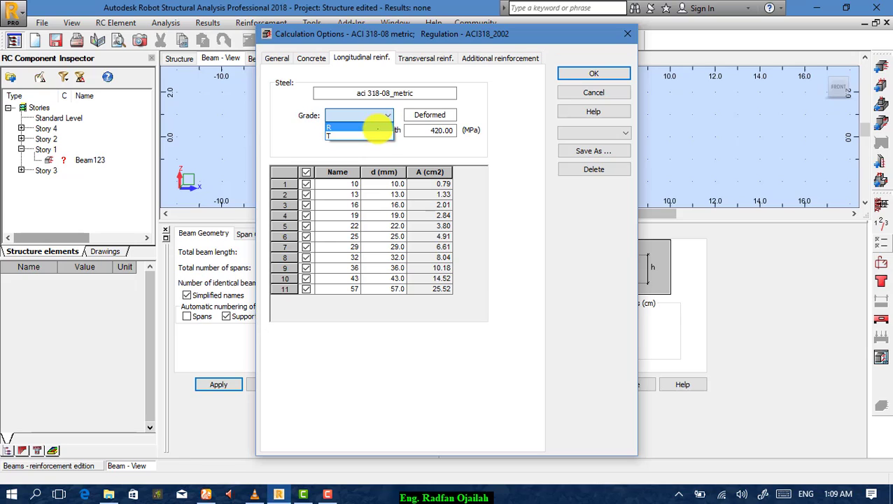
pyautogui.click(383, 126)
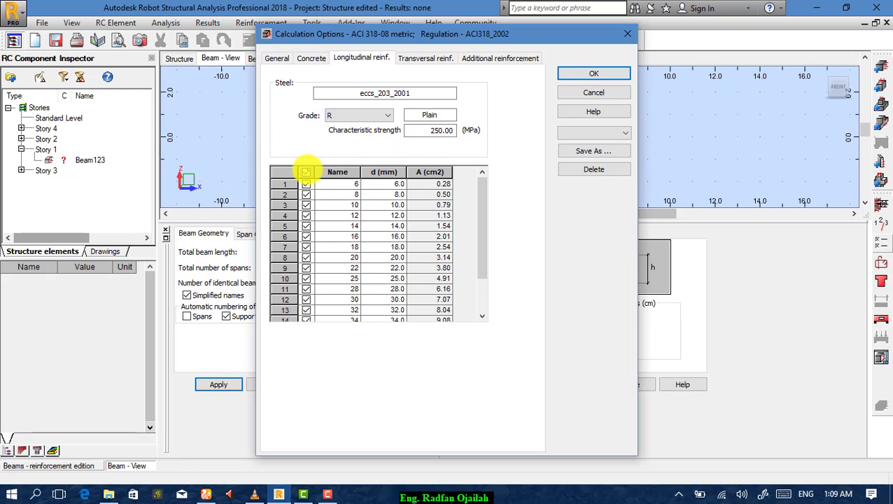
pyautogui.click(306, 171)
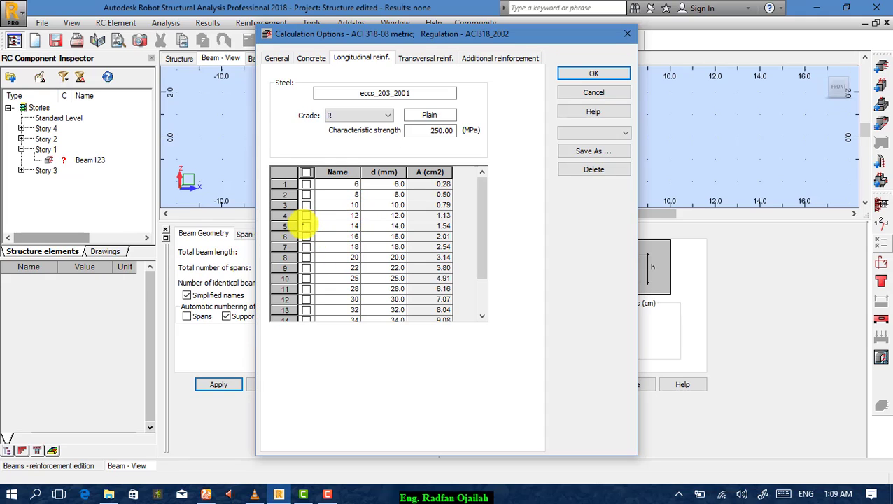
pyautogui.click(306, 226)
pyautogui.click(306, 236)
pyautogui.click(305, 215)
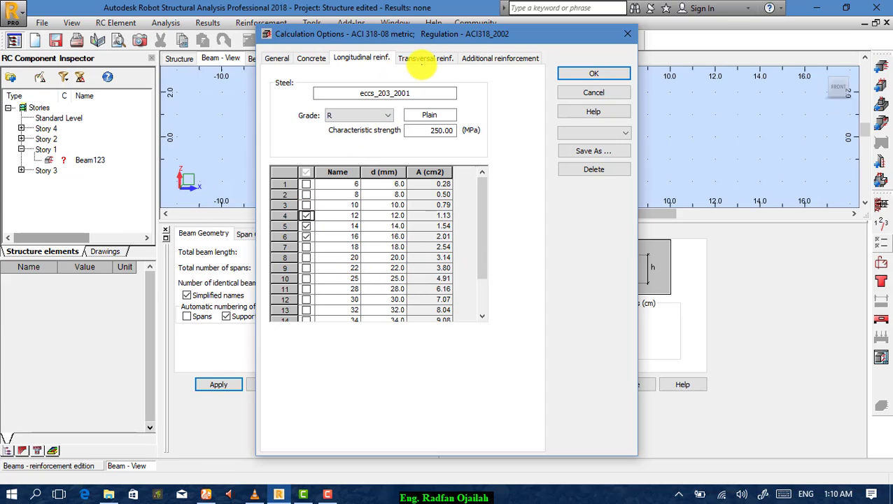
pyautogui.click(419, 58)
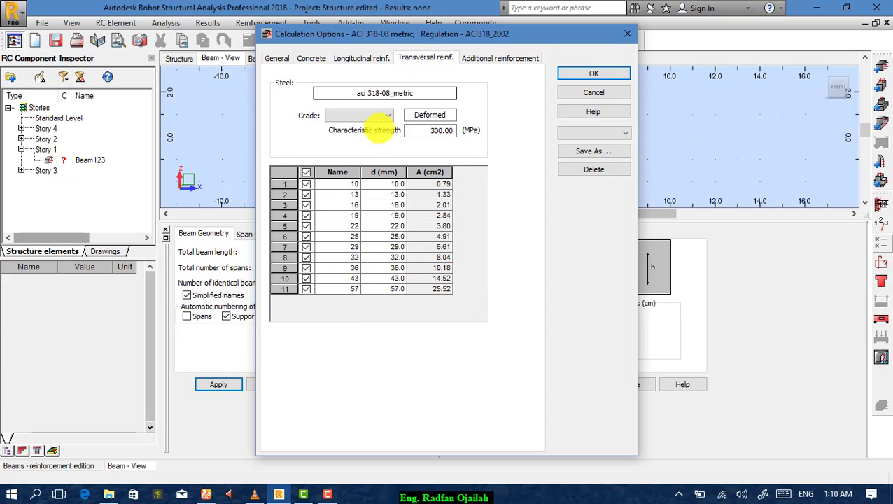
# - Use grade R steel for stirrups, allowing only 8 and 10 mm diameters
pyautogui.click(306, 172)
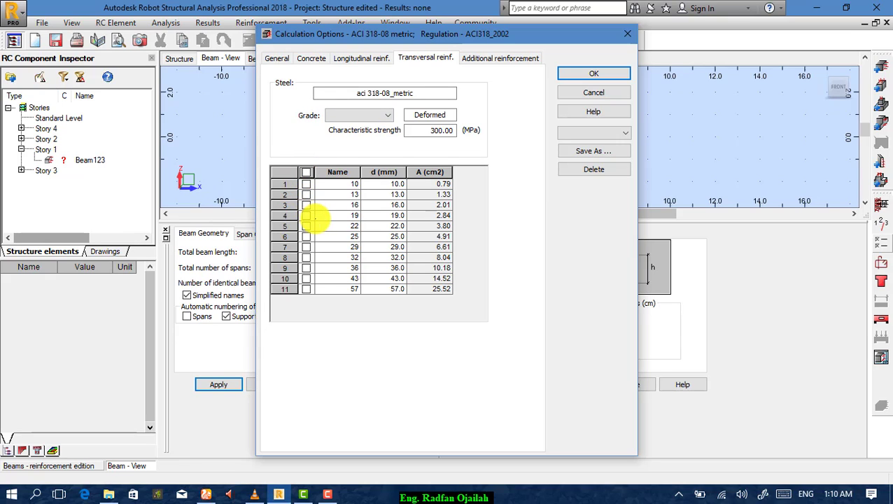
pyautogui.click(387, 115)
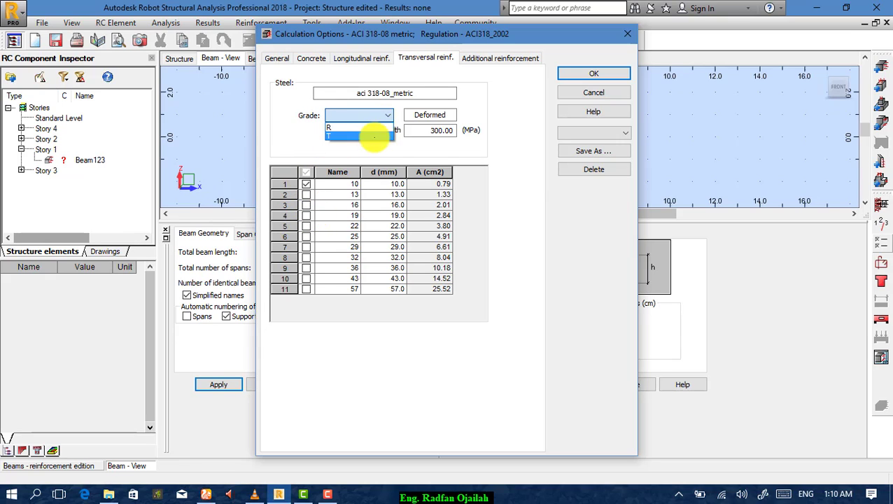
pyautogui.click(361, 140)
pyautogui.click(306, 172)
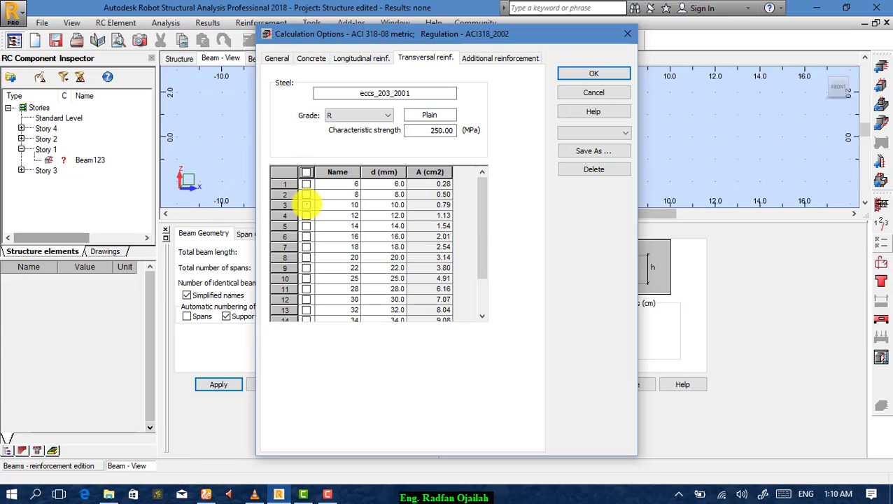
pyautogui.click(306, 204)
pyautogui.click(306, 194)
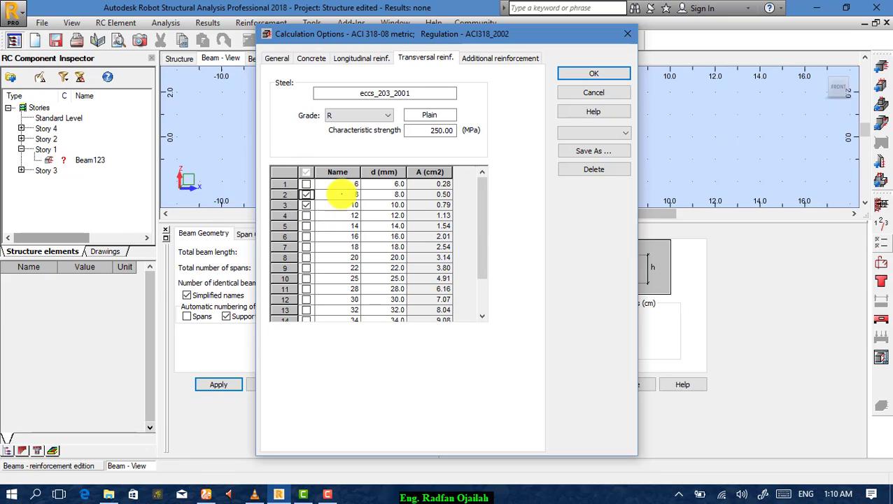
# - Limit additional reinforcement to 12 mm grade R bars
pyautogui.click(479, 58)
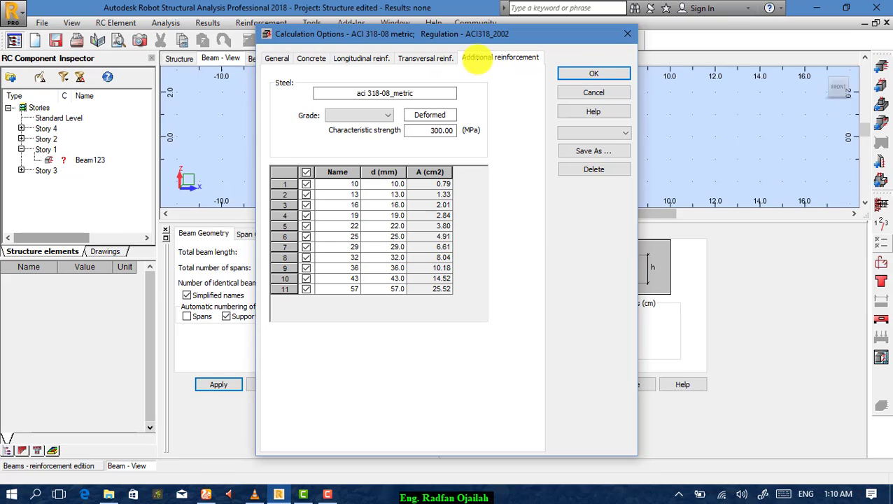
pyautogui.click(387, 116)
pyautogui.click(378, 129)
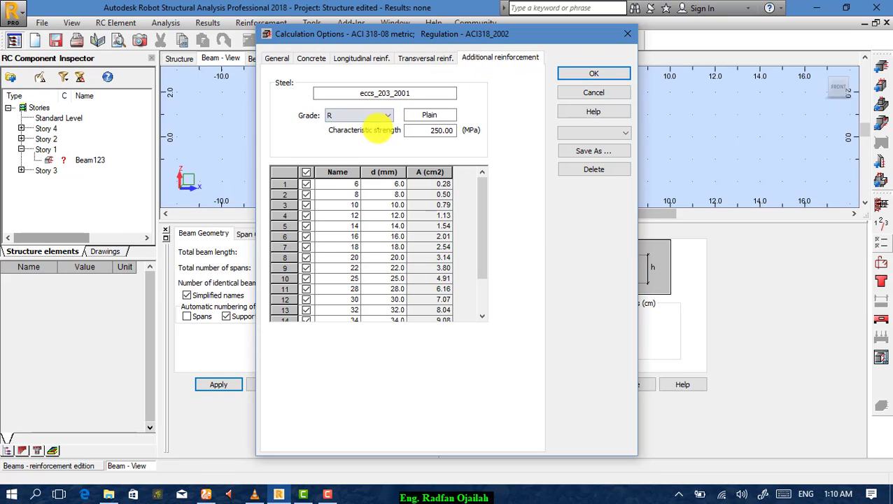
pyautogui.click(305, 172)
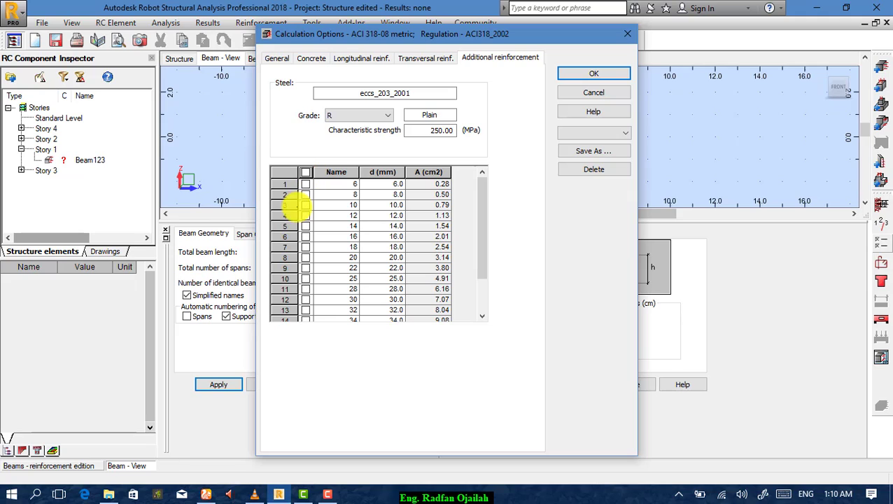
pyautogui.click(305, 215)
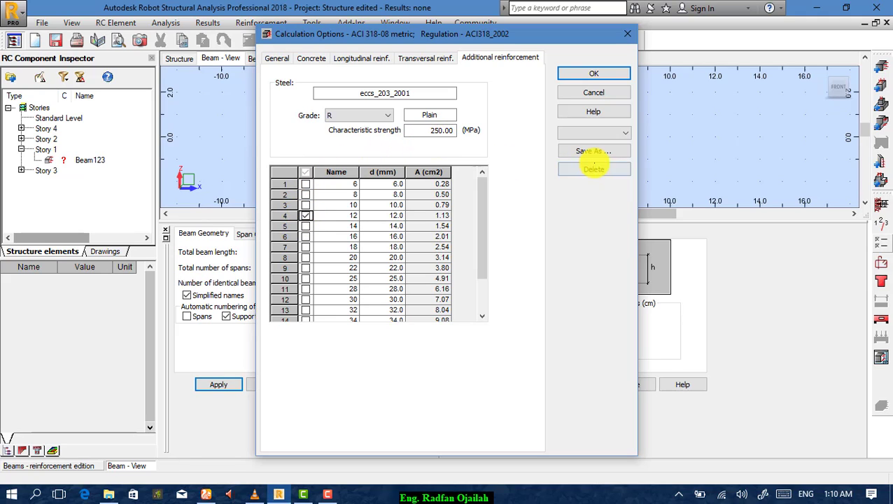
# - Save the calculation options as Beam1 and close them
pyautogui.click(596, 150)
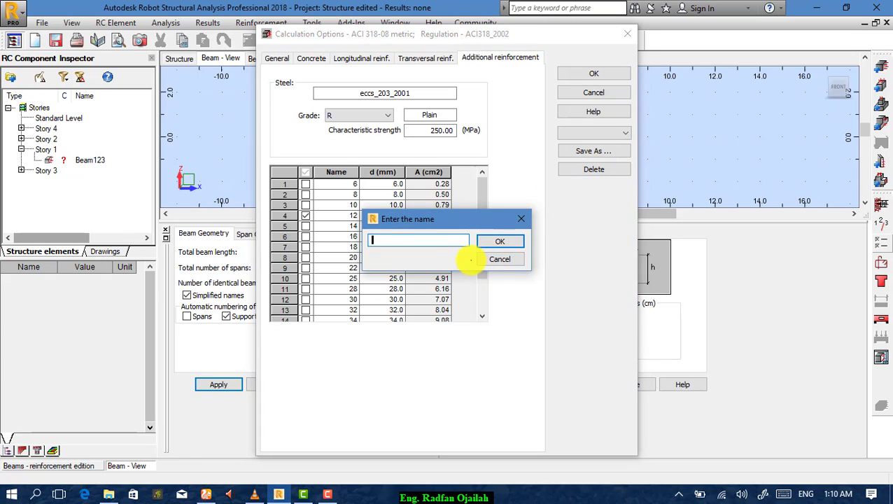
pyautogui.click(517, 241)
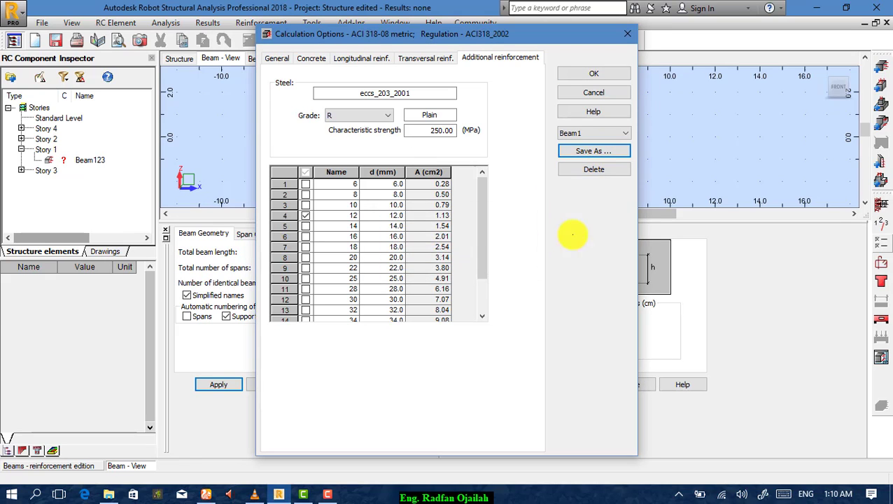
pyautogui.click(595, 73)
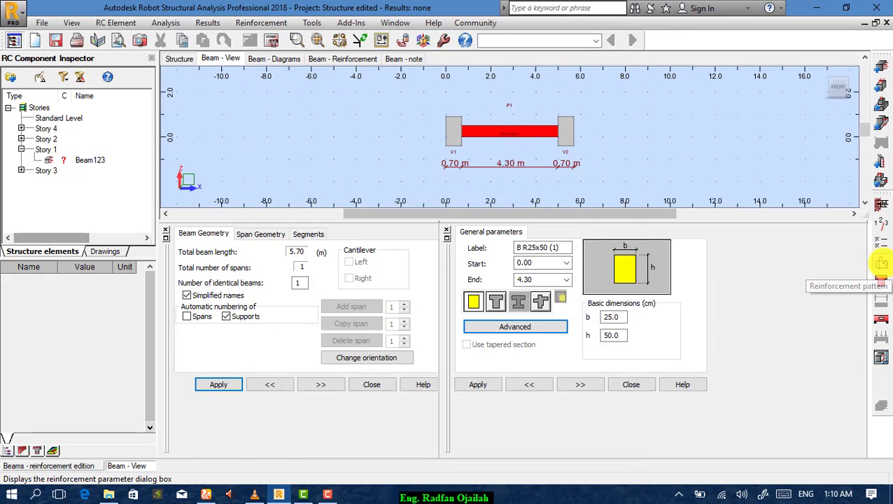
# - Set the reinforcement pattern's minimum straight-bar diameter to 12 mm
pyautogui.click(882, 279)
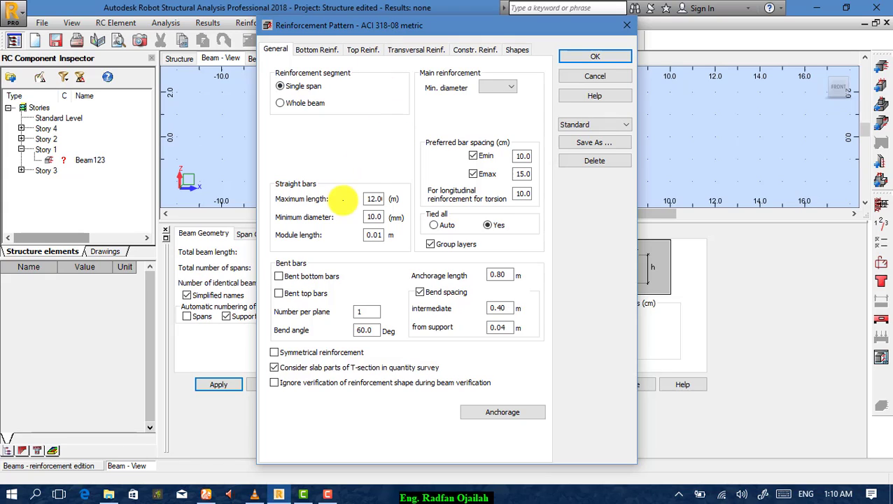
pyautogui.doubleClick(373, 199)
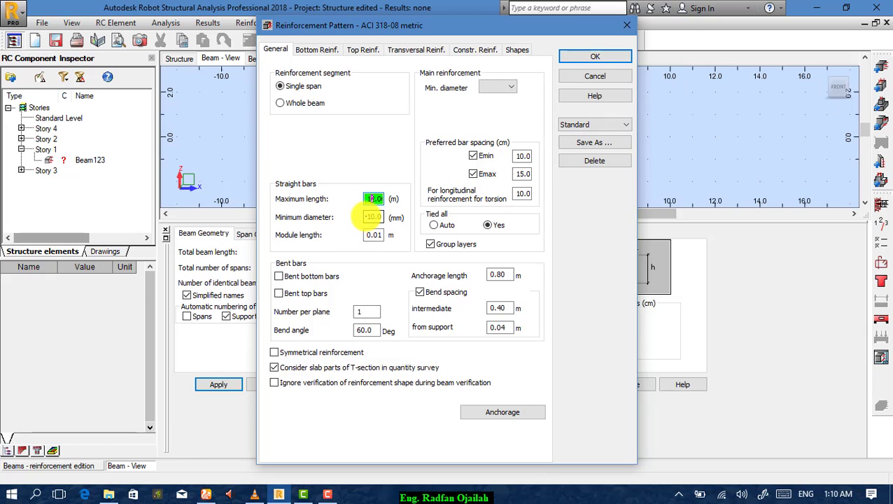
pyautogui.doubleClick(371, 217)
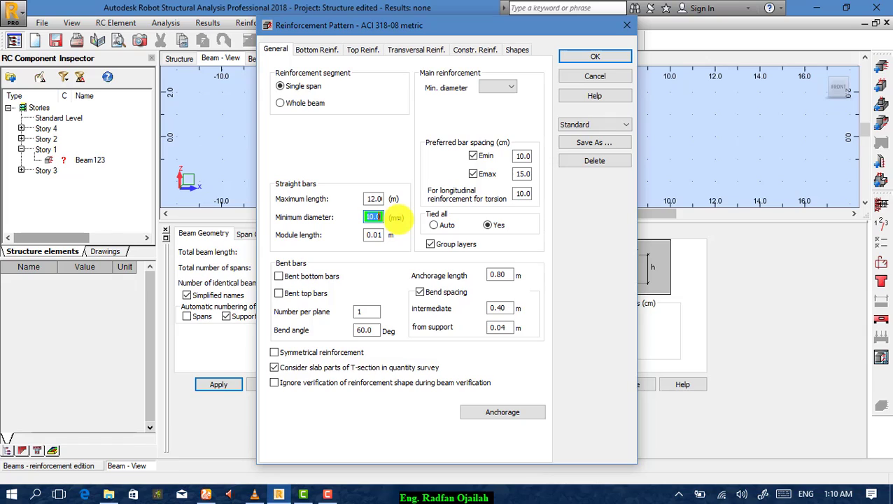
pyautogui.press('Tab')
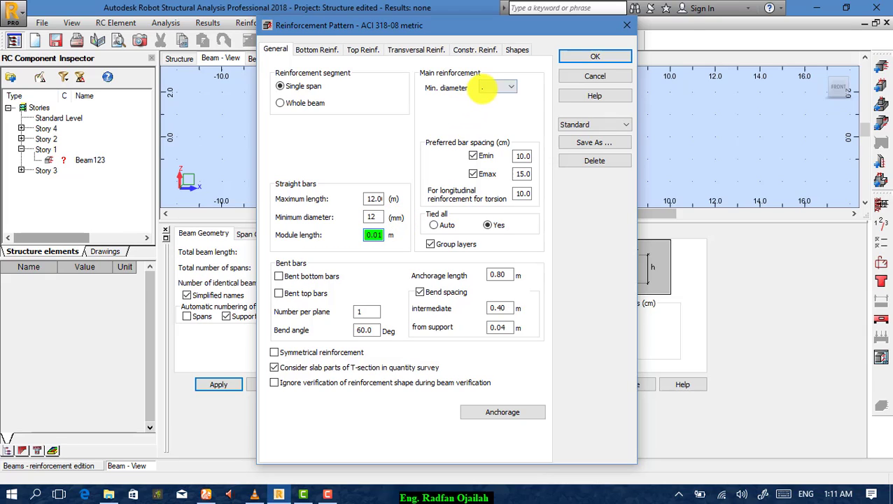
# - Set the main-bar minimum diameter to 14 and allow bent bottom bars
pyautogui.click(496, 86)
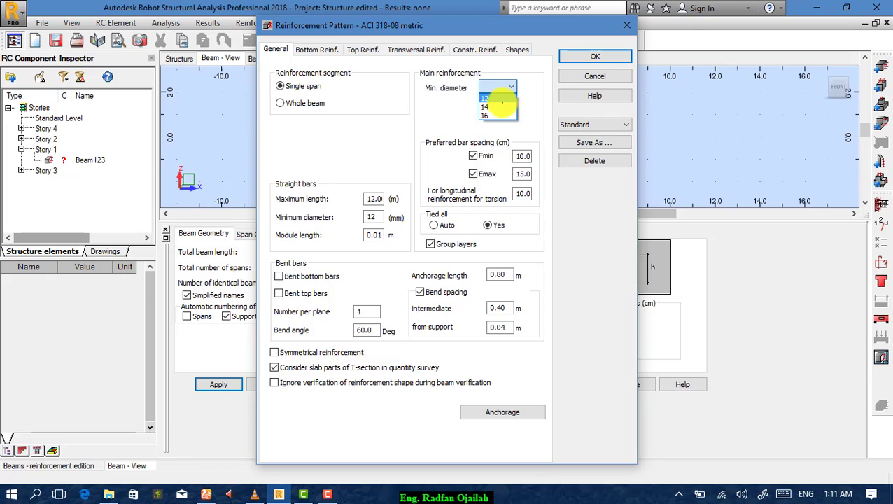
pyautogui.click(501, 106)
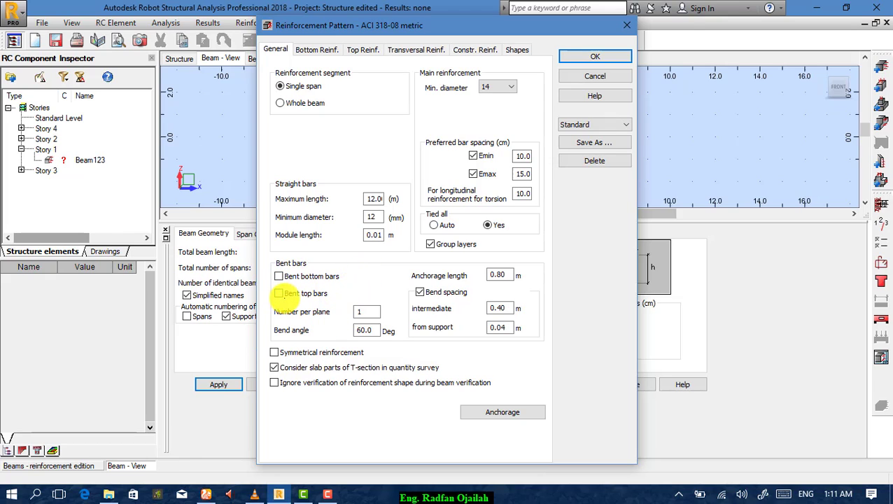
pyautogui.click(279, 276)
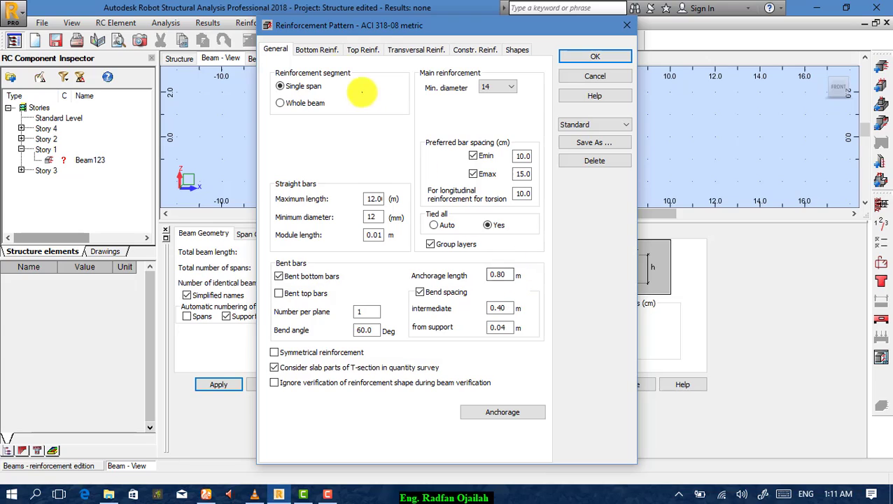
pyautogui.click(319, 50)
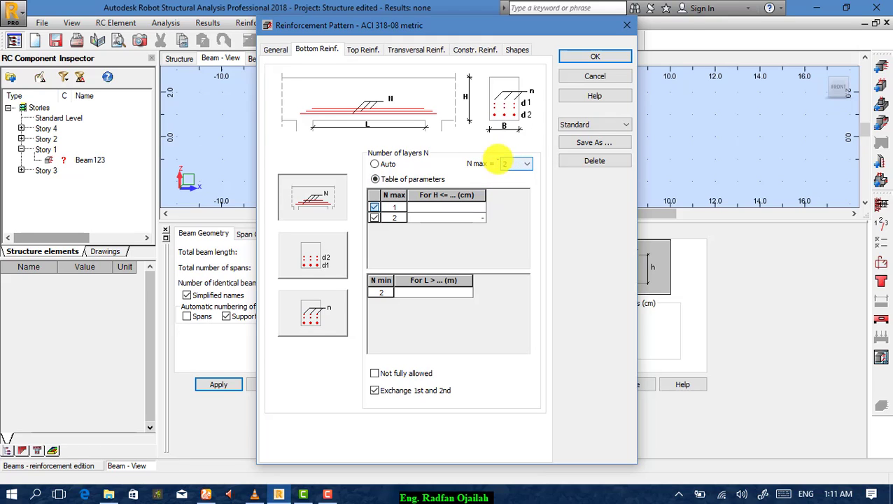
# - Set bottom bar layers to Auto and limit top reinforcement to 2 layers
pyautogui.click(377, 164)
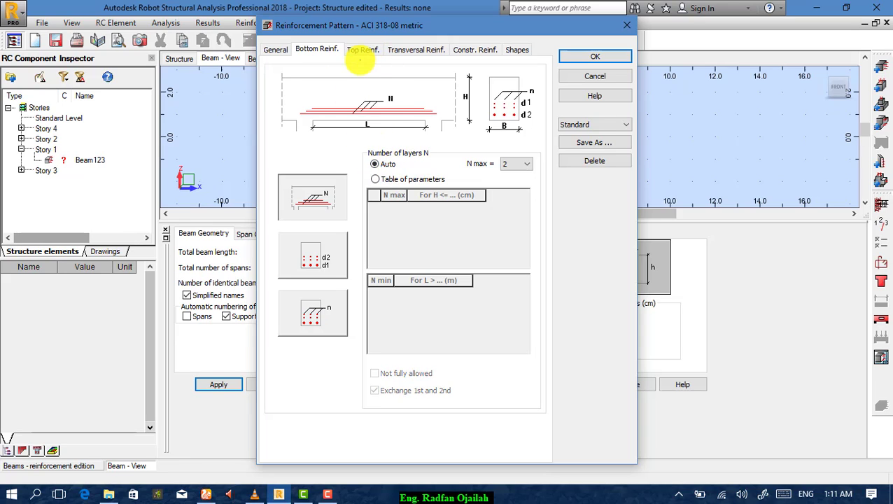
pyautogui.click(365, 50)
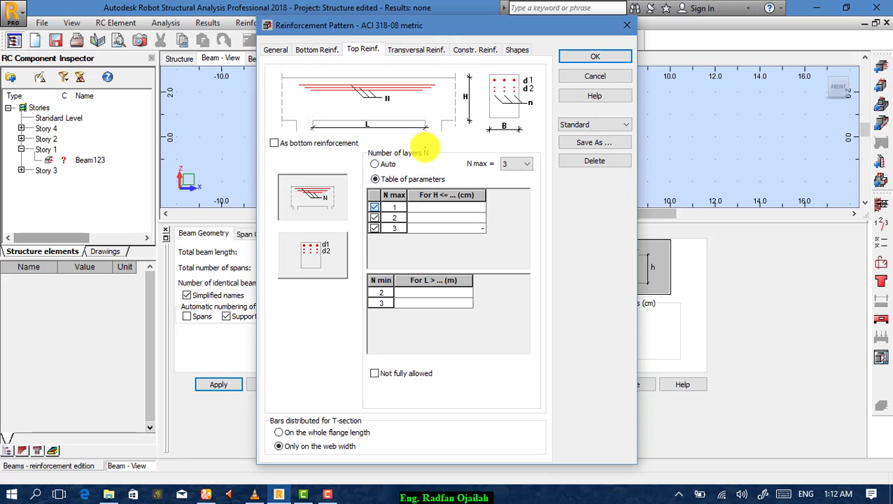
pyautogui.click(516, 164)
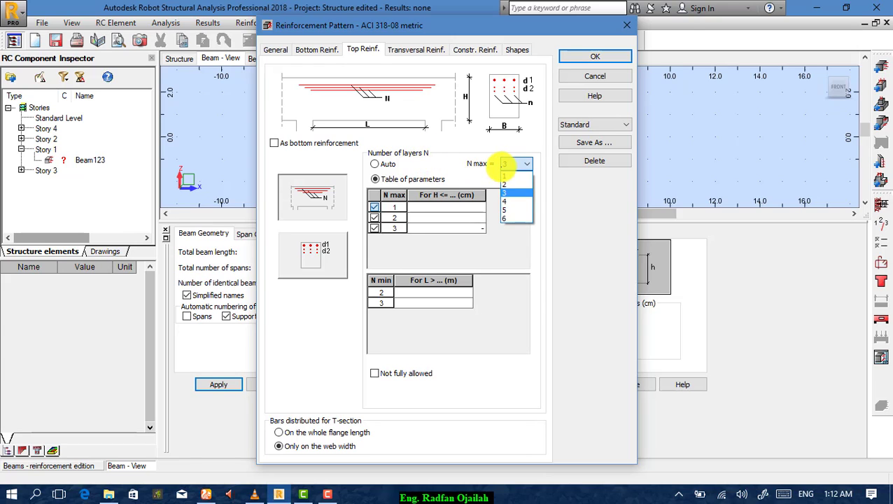
pyautogui.click(514, 185)
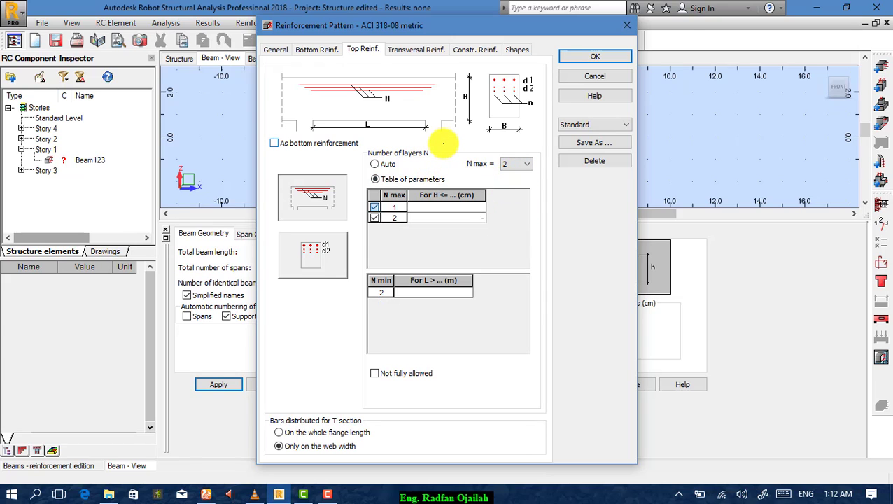
pyautogui.click(418, 50)
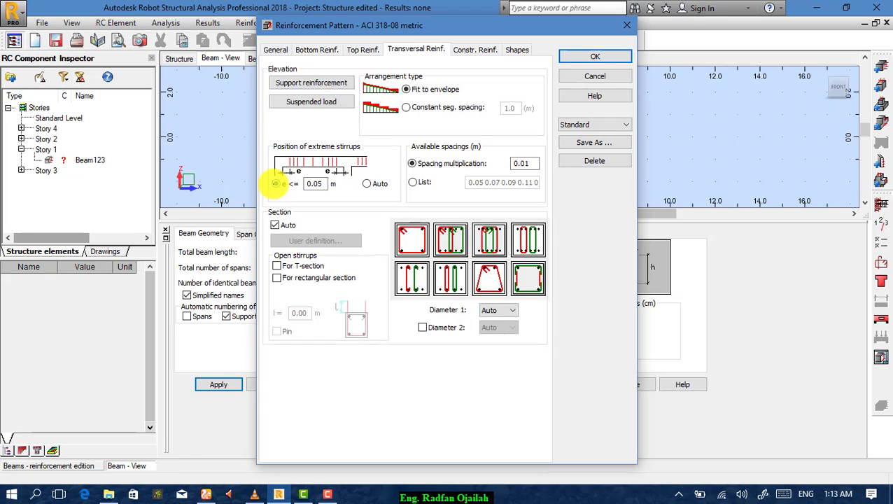
# - Place the extreme stirrups at e ≤ 0.05 m
pyautogui.click(276, 184)
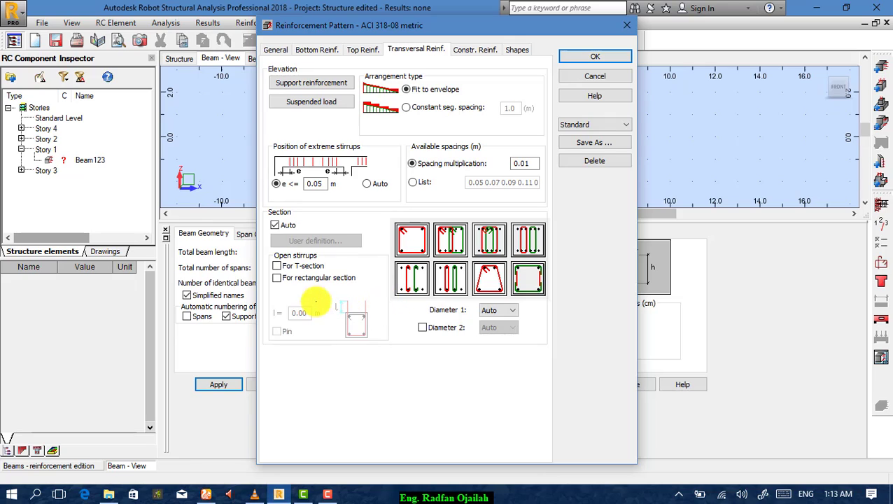
pyautogui.click(476, 51)
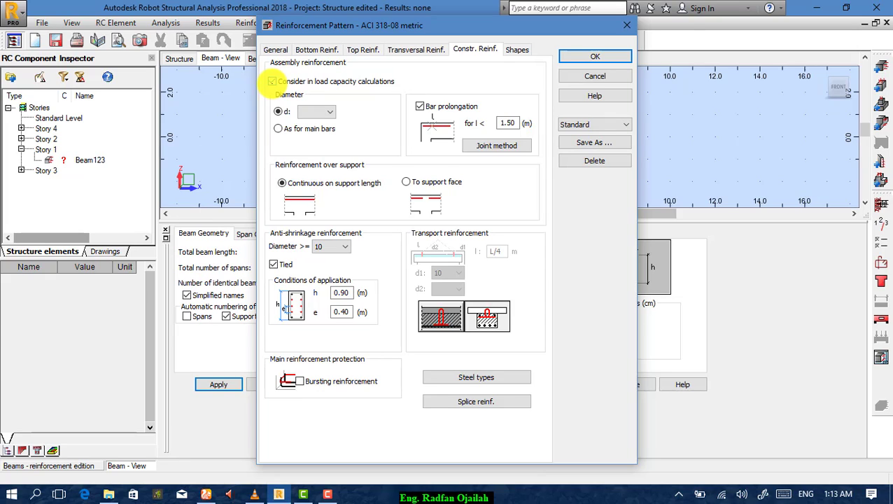
# - Count assembly bars in load capacity calculations, keeping their diameter at Auto
pyautogui.click(271, 81)
pyautogui.click(311, 112)
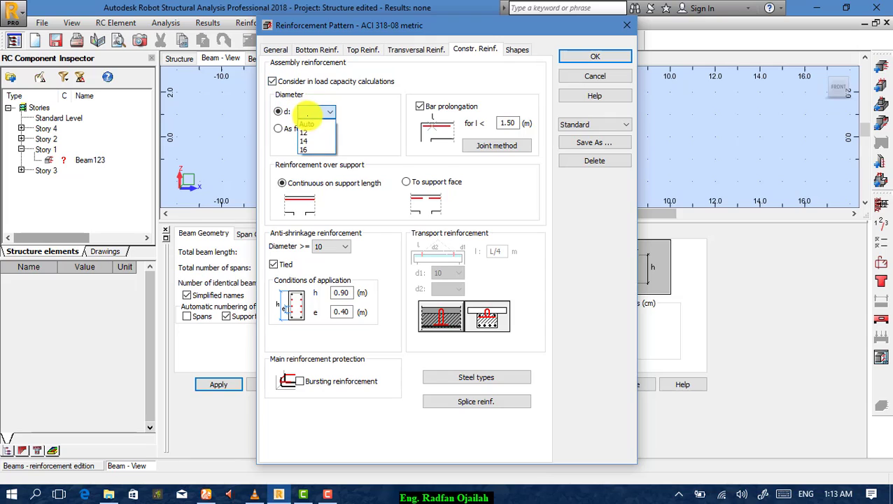
pyautogui.click(326, 126)
pyautogui.click(329, 113)
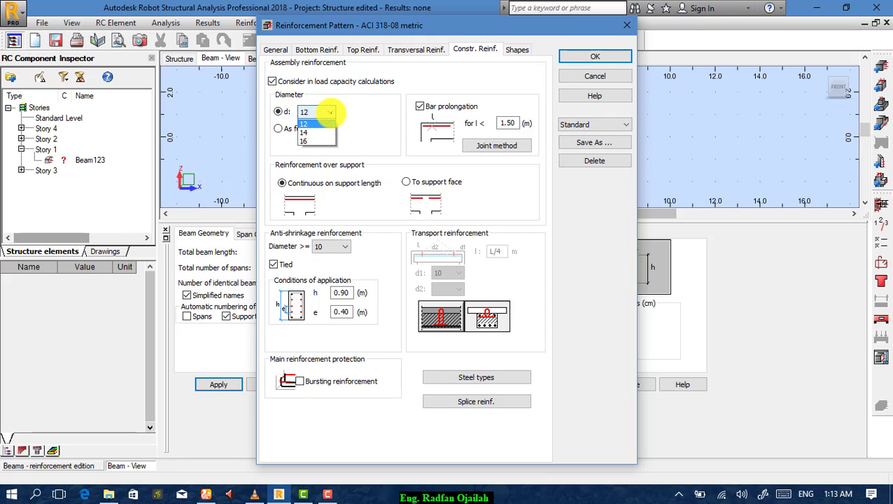
pyautogui.click(326, 126)
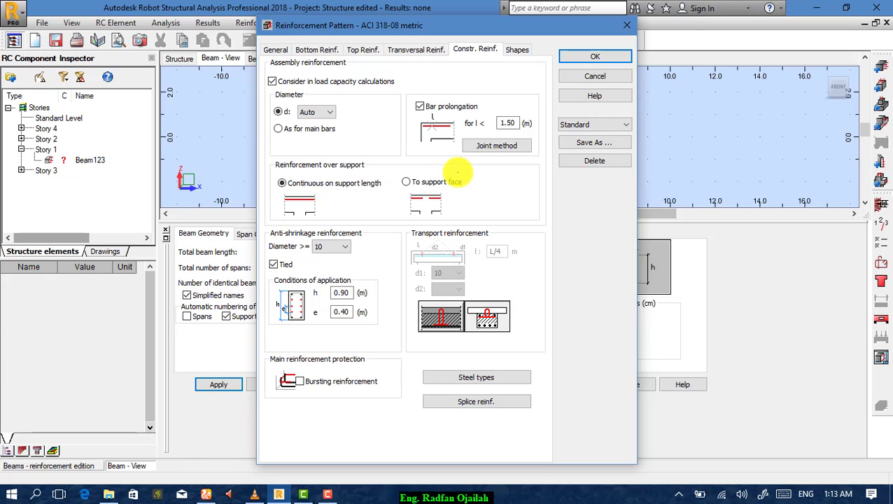
# - Check the joint method for prolonged constructional bars without changing it
pyautogui.click(487, 146)
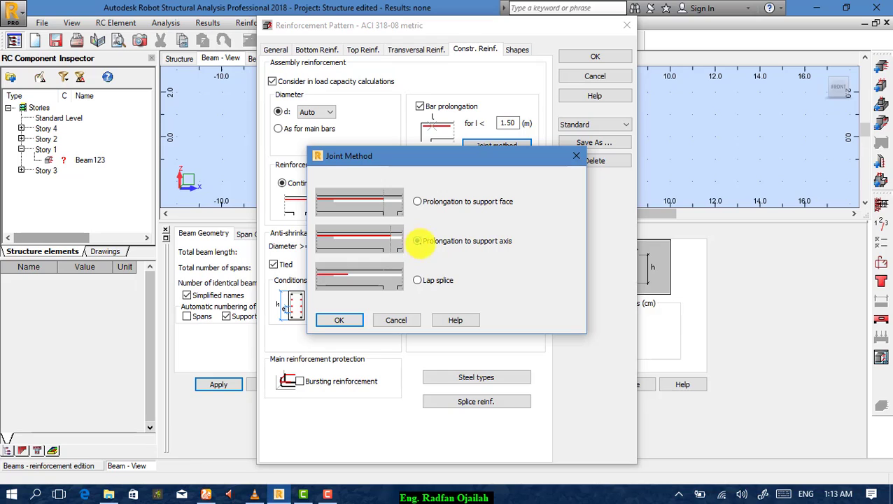
pyautogui.click(385, 319)
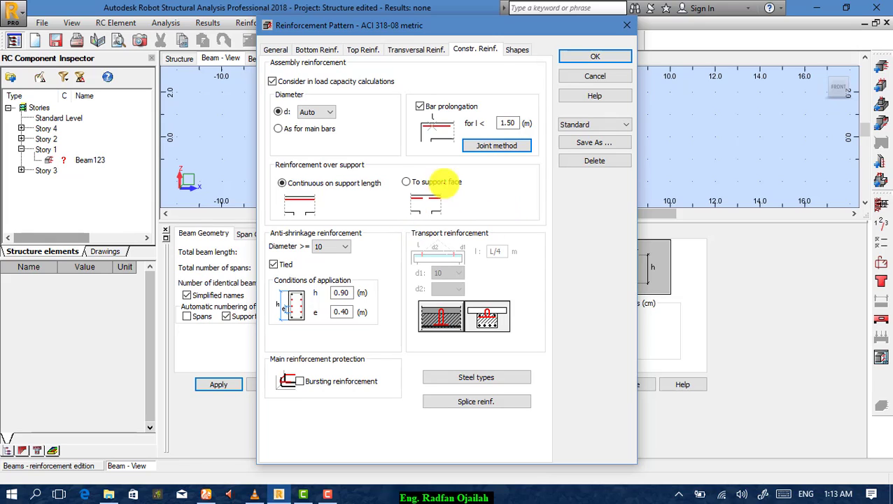
pyautogui.click(518, 50)
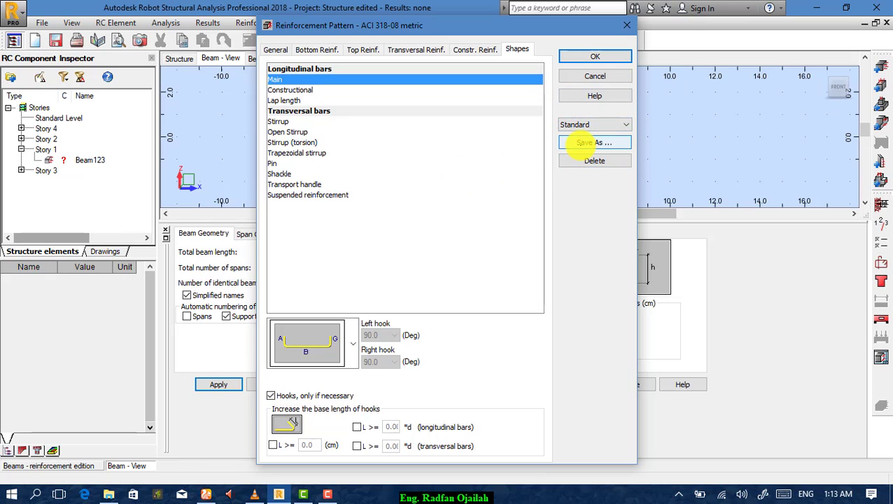
# - Save the reinforcement pattern as Beam1 and accept the pattern dialog
pyautogui.click(583, 143)
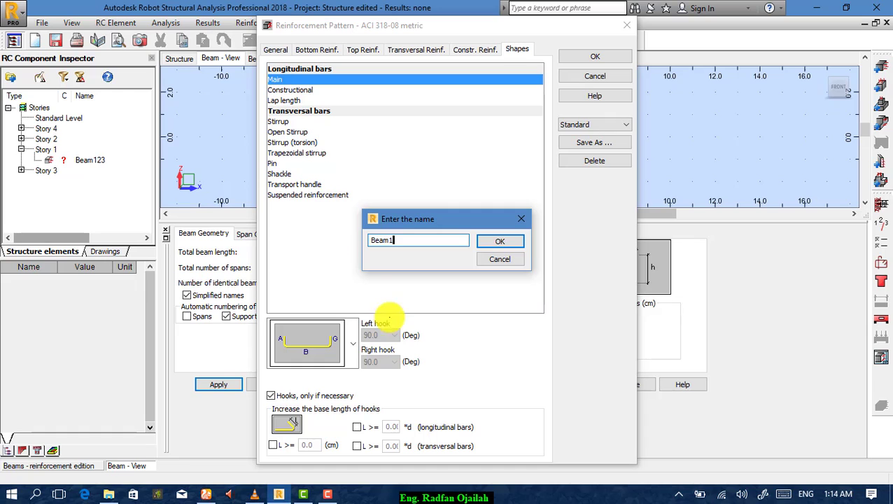
pyautogui.click(491, 241)
pyautogui.click(594, 55)
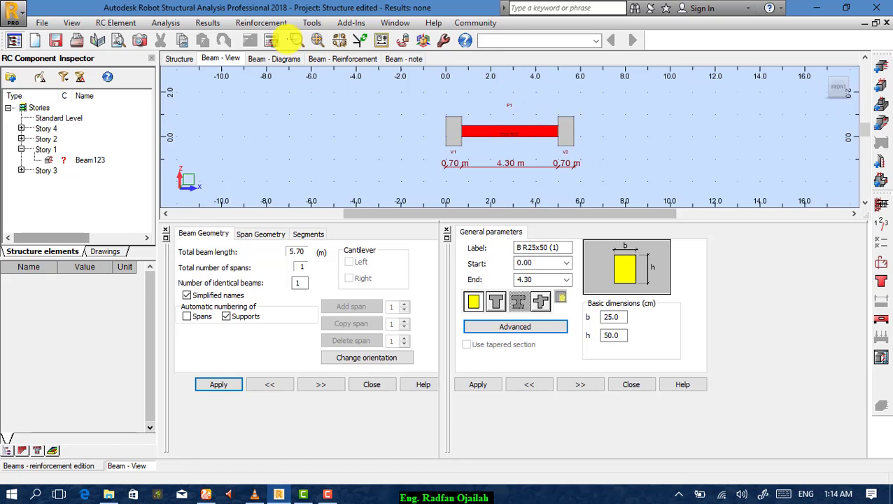
# - Calculate the beam design and display its ULS envelope moment diagram
pyautogui.click(271, 40)
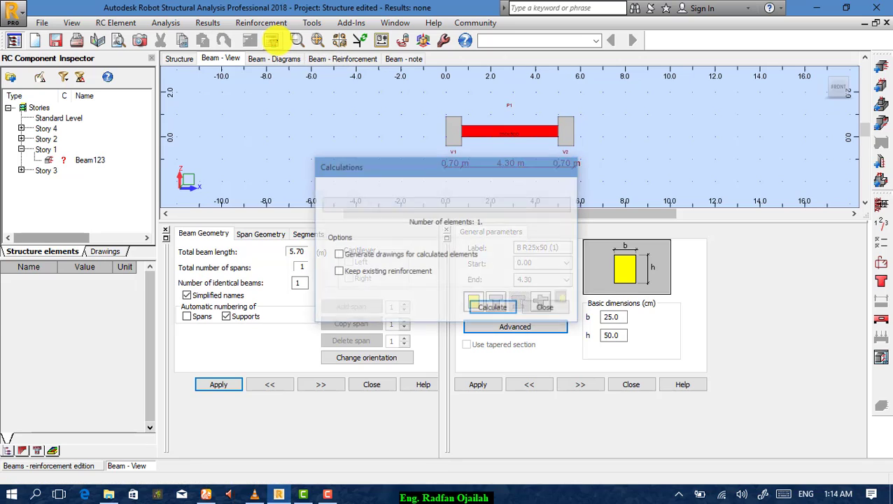
pyautogui.click(493, 309)
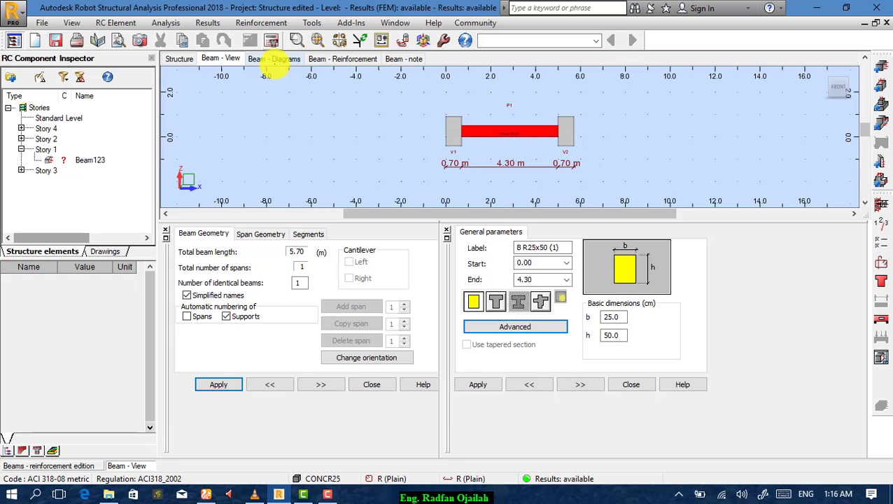
pyautogui.click(274, 60)
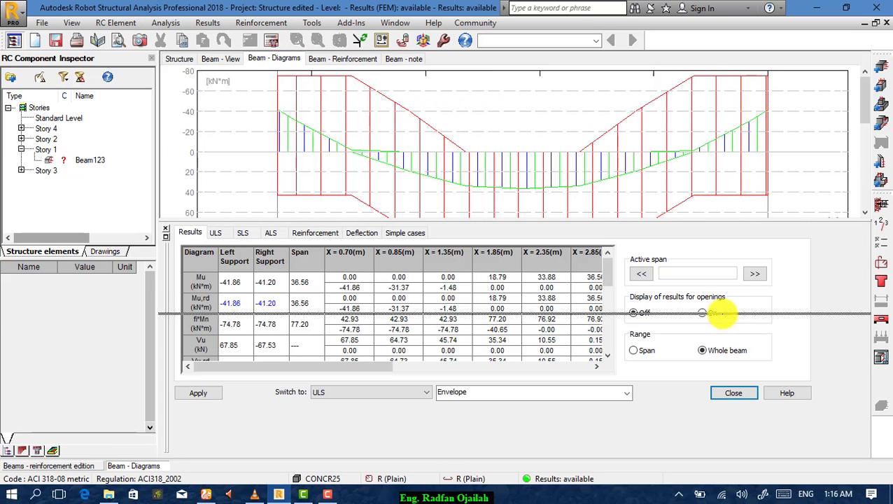
pyautogui.moveTo(522, 189)
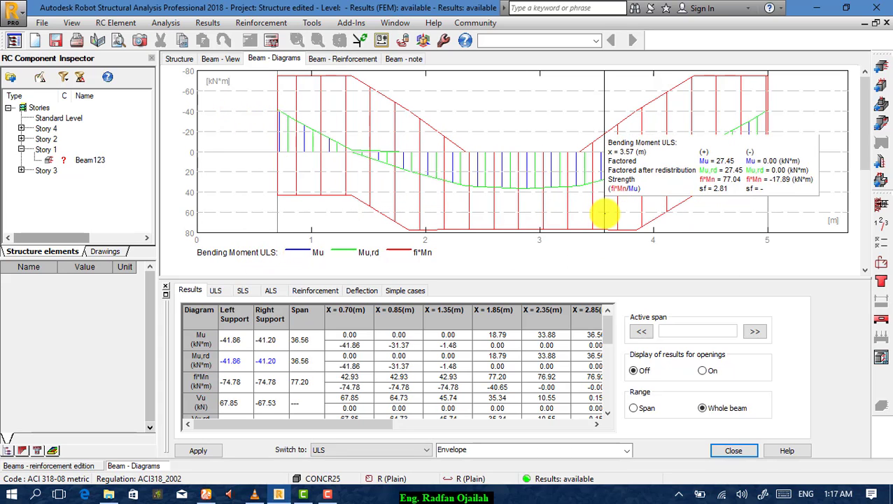
pyautogui.scroll(-3, 565, 185)
pyautogui.scroll(-2, 497, 179)
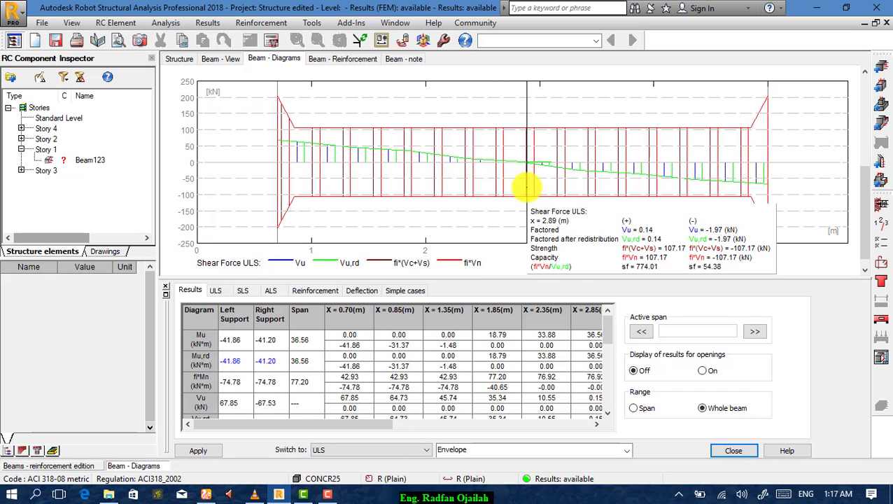
pyautogui.scroll(1, 601, 163)
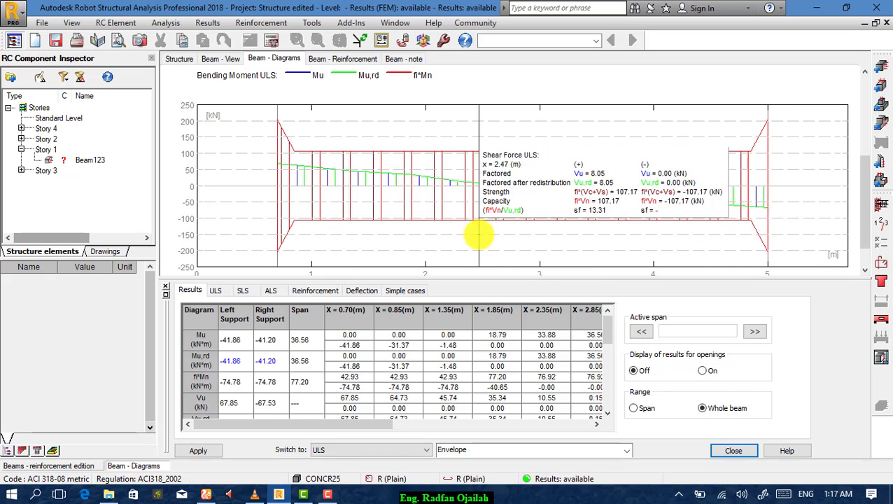
pyautogui.scroll(-1, 483, 231)
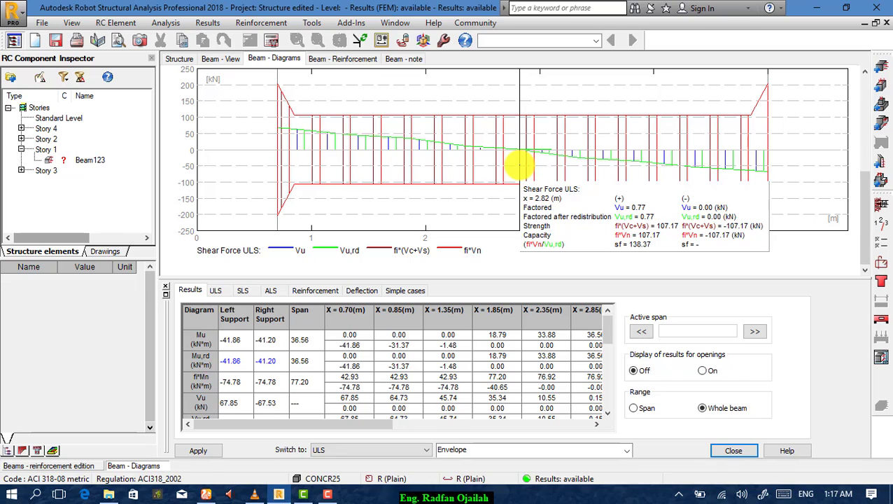
# - Add the SLS bending moment diagram and review the SLS moment and shear curves
pyautogui.click(242, 291)
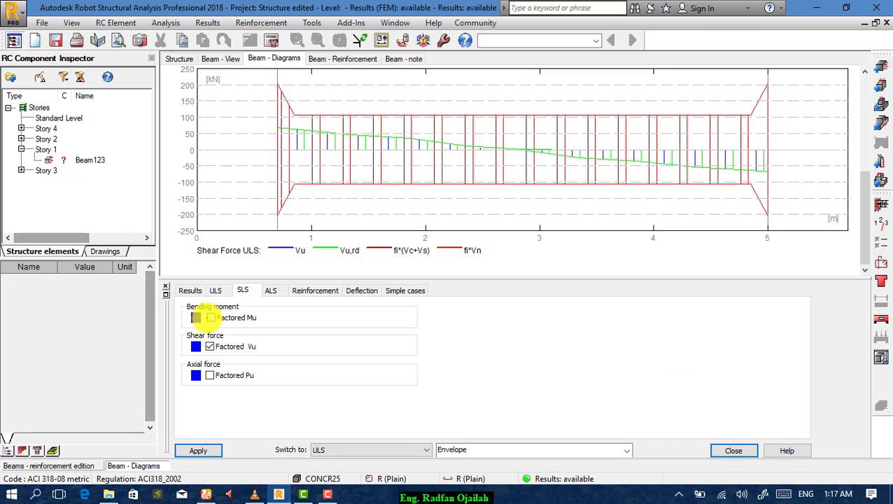
pyautogui.click(210, 317)
pyautogui.click(198, 450)
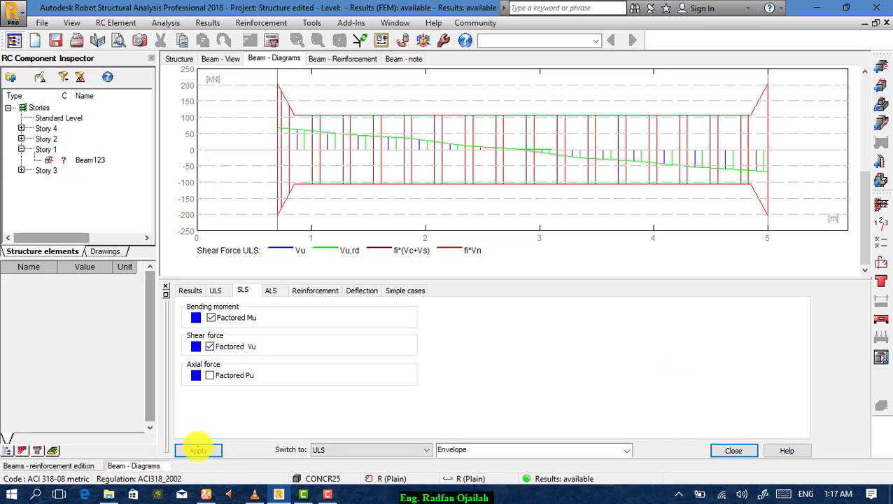
pyautogui.scroll(-3, 614, 202)
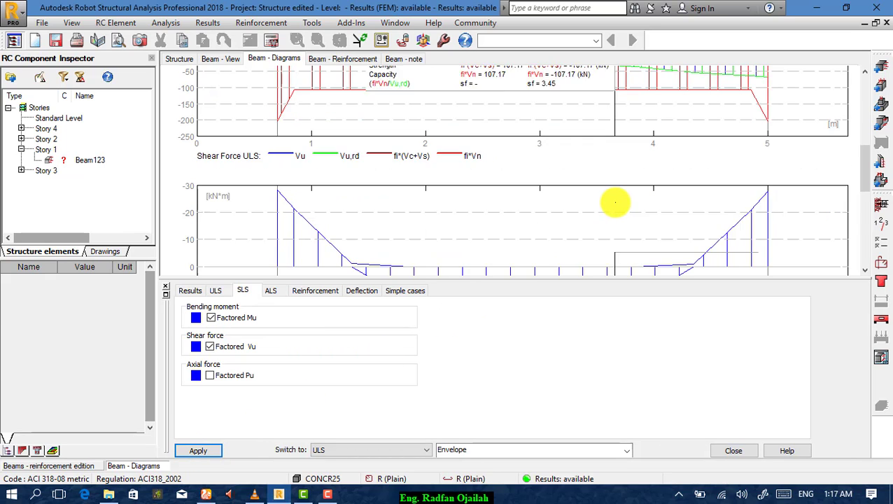
pyautogui.scroll(1, 612, 203)
pyautogui.scroll(-1, 612, 203)
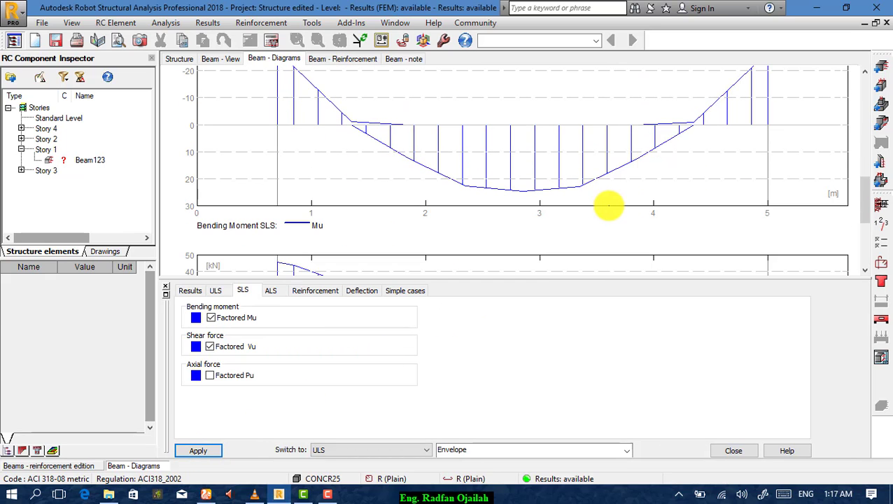
pyautogui.scroll(3, 454, 205)
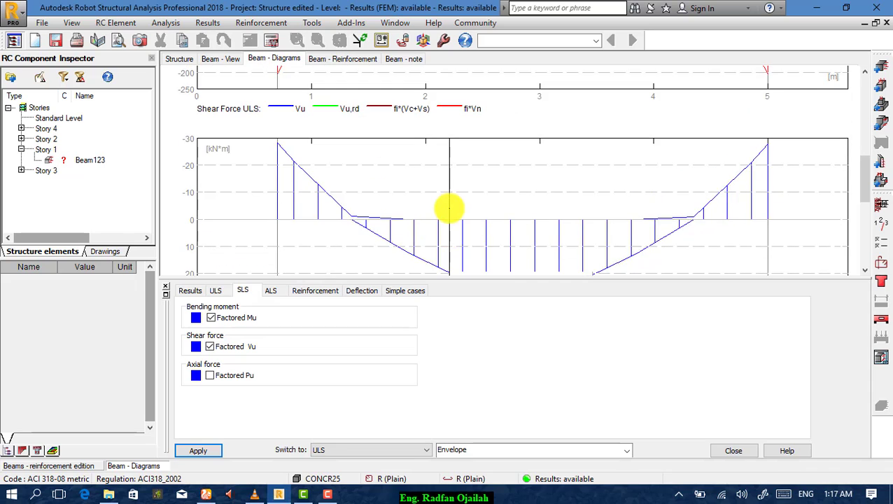
pyautogui.scroll(-2, 450, 207)
pyautogui.scroll(-3, 574, 207)
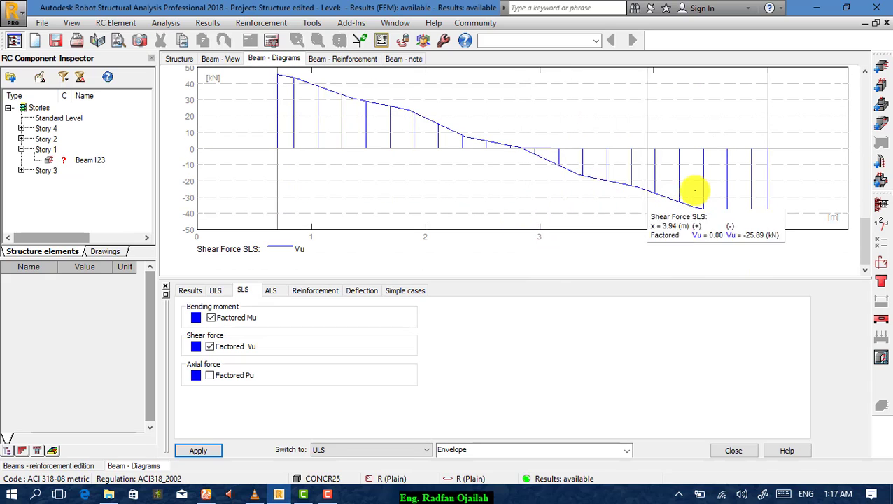
pyautogui.click(357, 292)
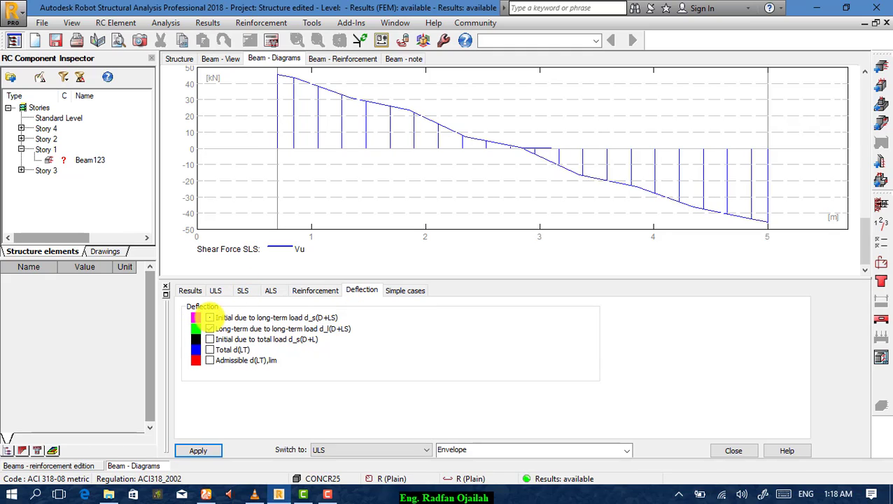
# - Plot initial, total long-term and admissible deflection curves: 0.1 cm total against a 2.1 cm limit
pyautogui.click(209, 339)
pyautogui.click(209, 349)
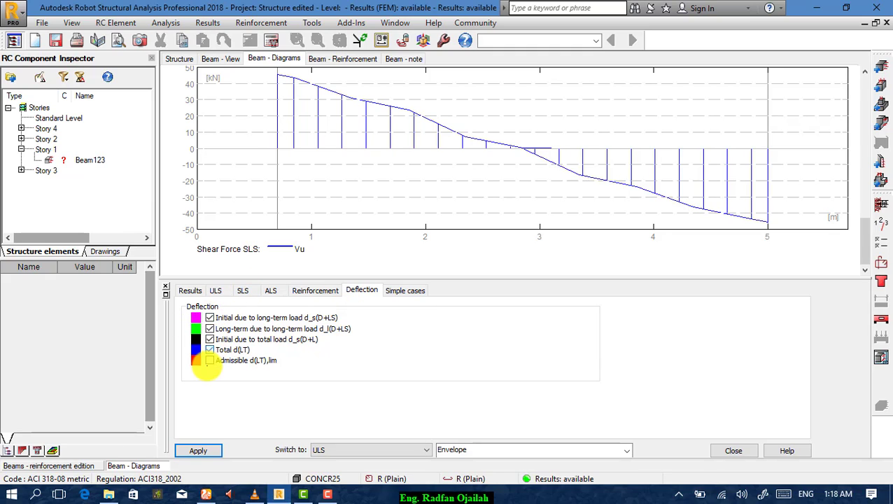
pyautogui.click(209, 360)
pyautogui.click(211, 448)
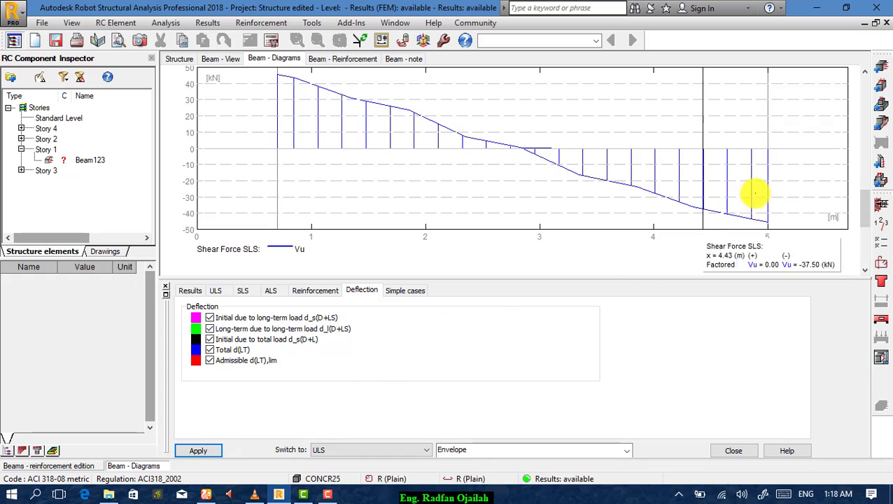
pyautogui.moveTo(862, 199); pyautogui.dragTo(884, 242)
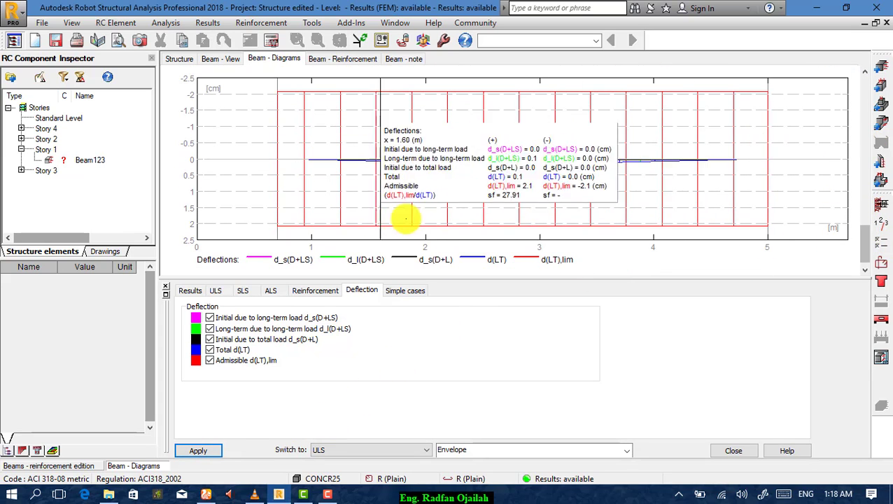
pyautogui.click(395, 289)
pyautogui.click(317, 291)
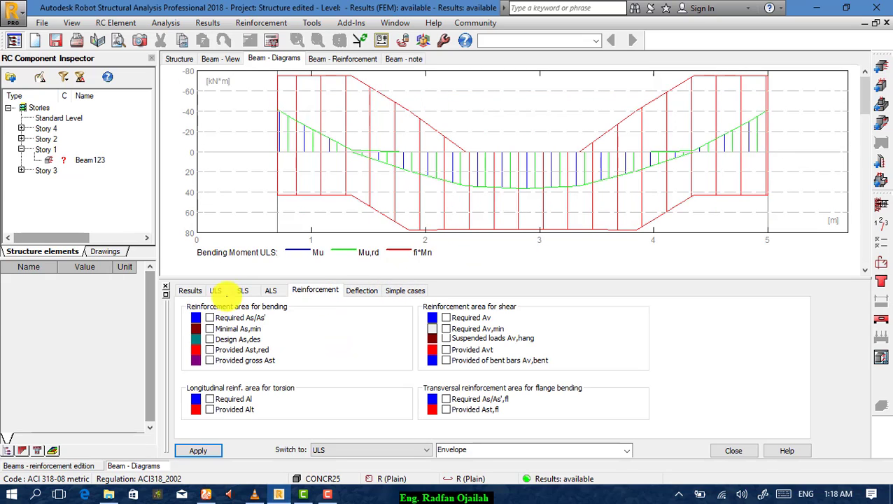